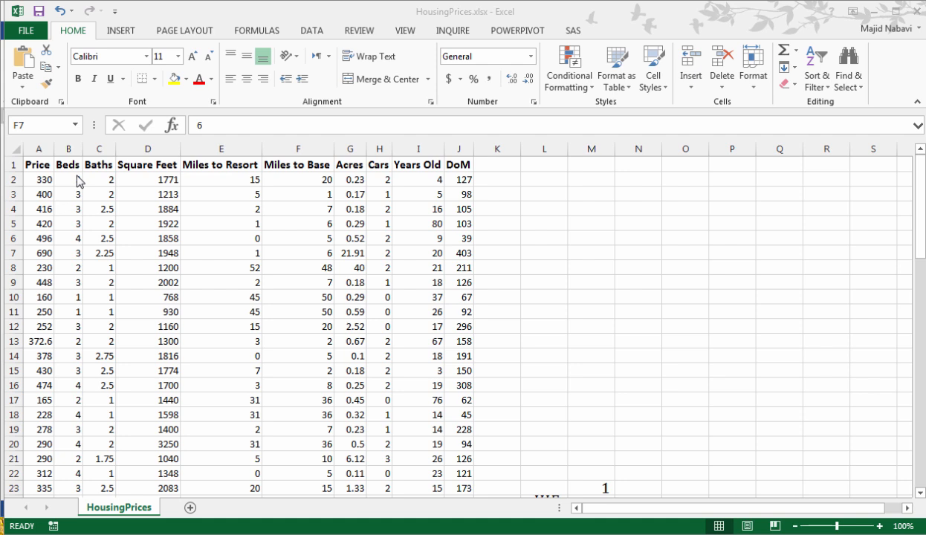
Run a Correlation analysis on $A$1:$J$46 of the housing data, grouped by columns with first-row labels, outputting to a new worksheet
{"action": "left_click", "coordinate": [80, 182]}
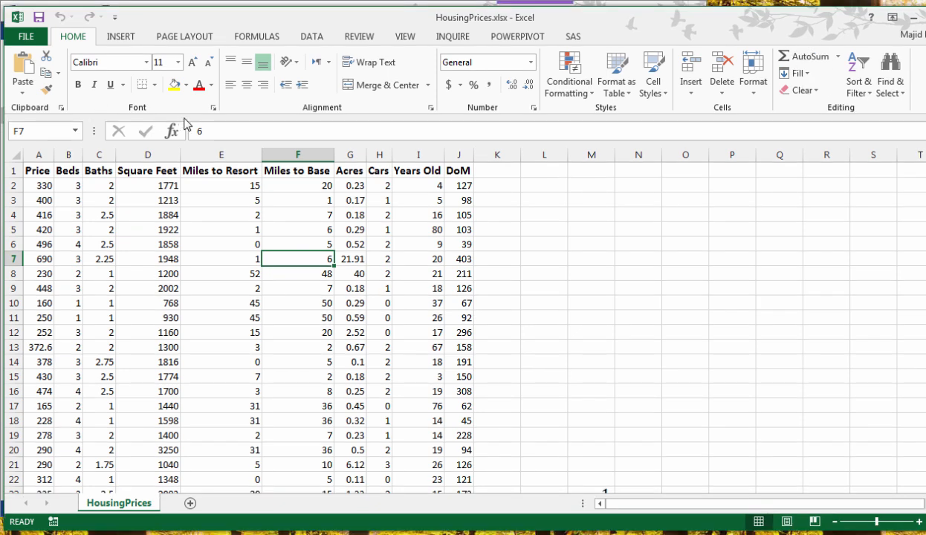
{"action": "left_click", "coordinate": [312, 38]}
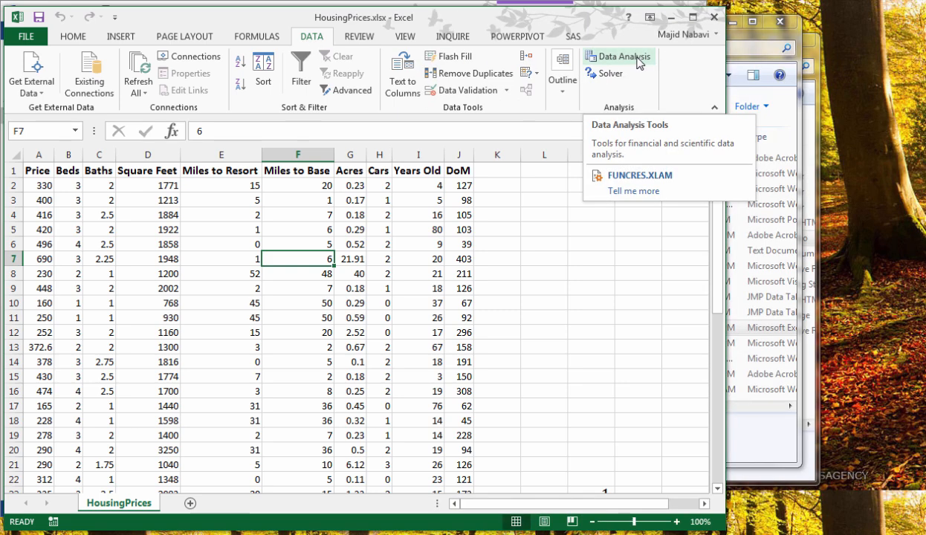
{"action": "left_click", "coordinate": [624, 57]}
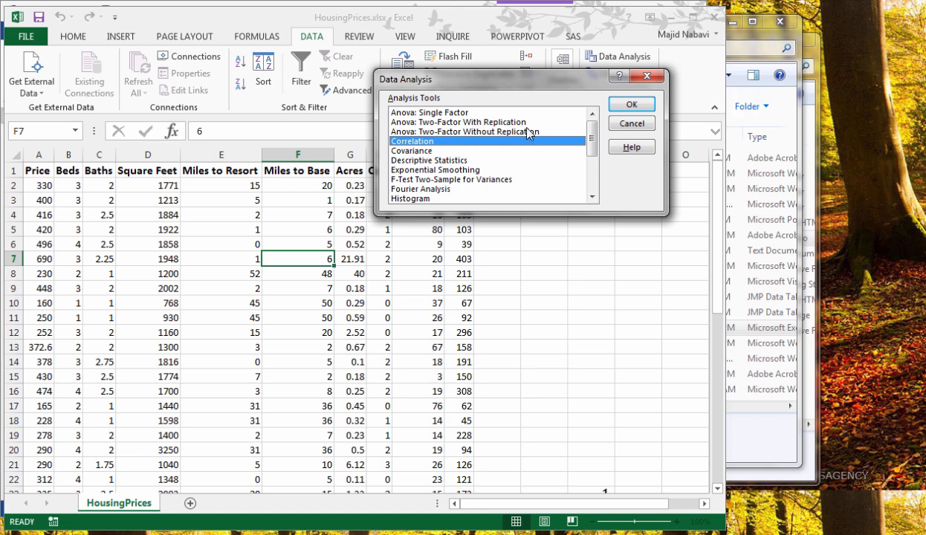
{"action": "left_click", "coordinate": [637, 108]}
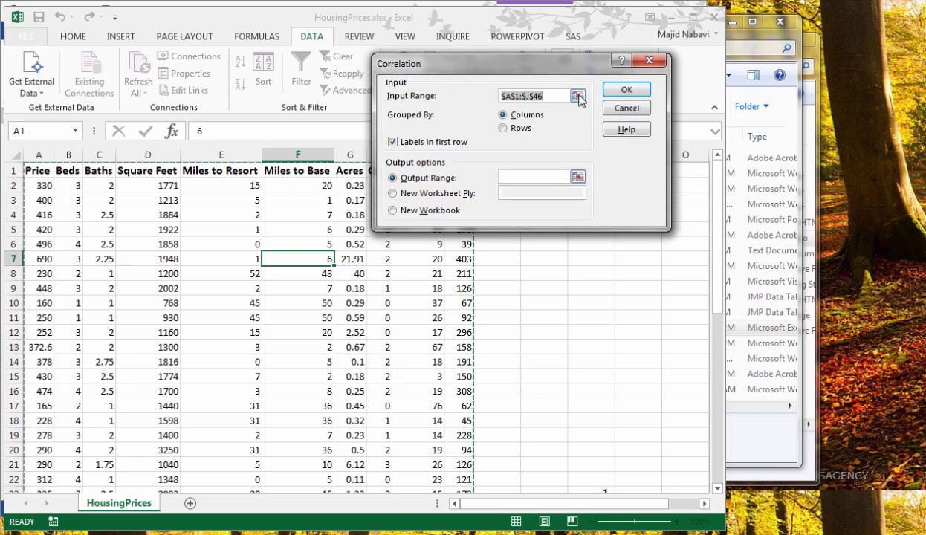
{"action": "left_click", "coordinate": [578, 96]}
{"action": "left_click", "coordinate": [31, 170]}
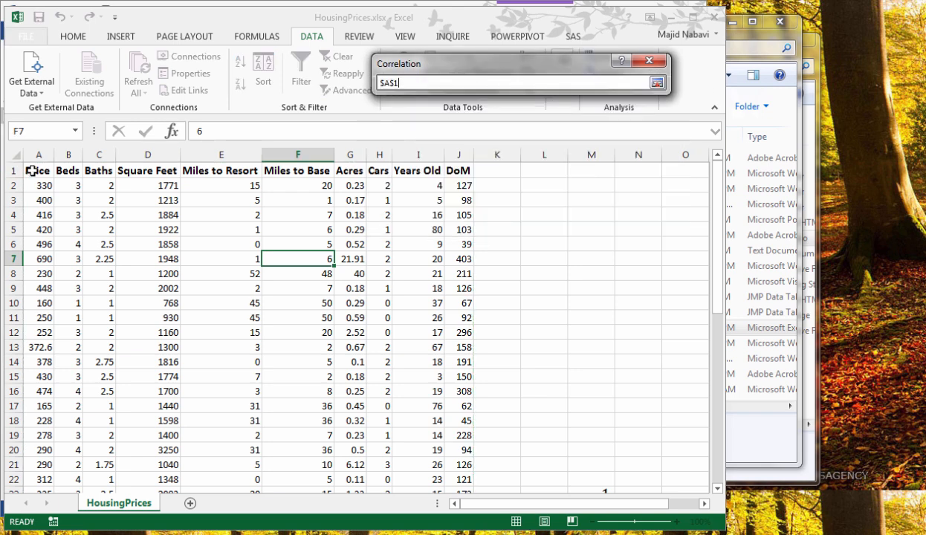
{"action": "left_click_drag", "start_coordinate": [31, 171], "coordinate": [449, 165]}
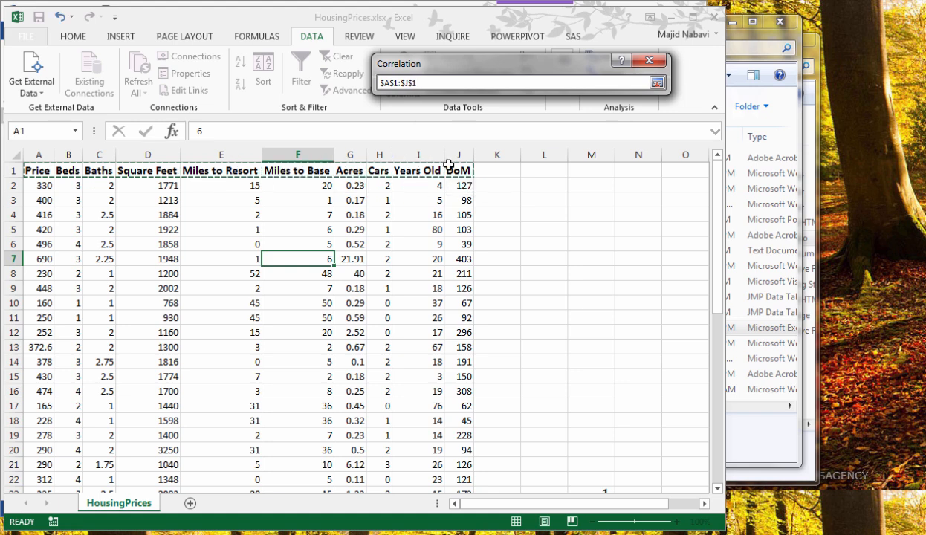
{"action": "key", "text": "ctrl+shift+Down"}
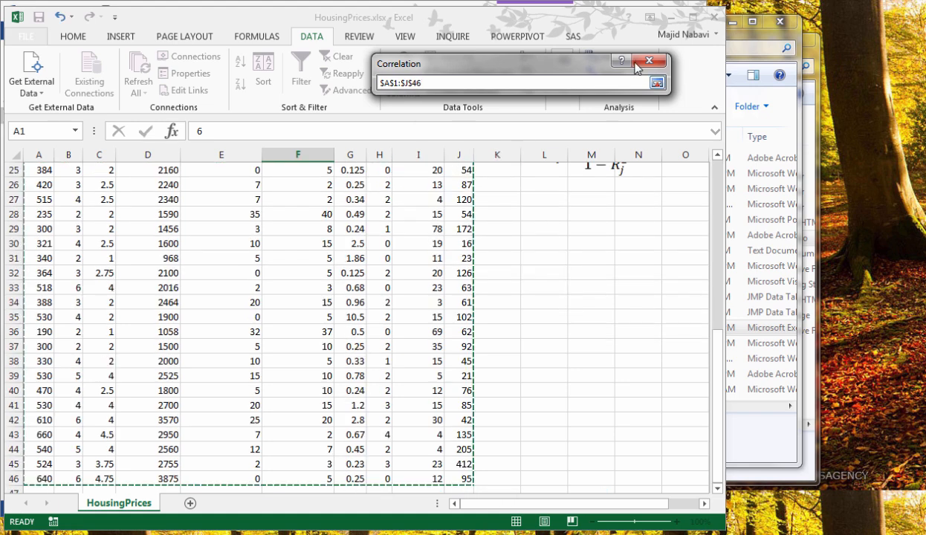
{"action": "left_click", "coordinate": [657, 82]}
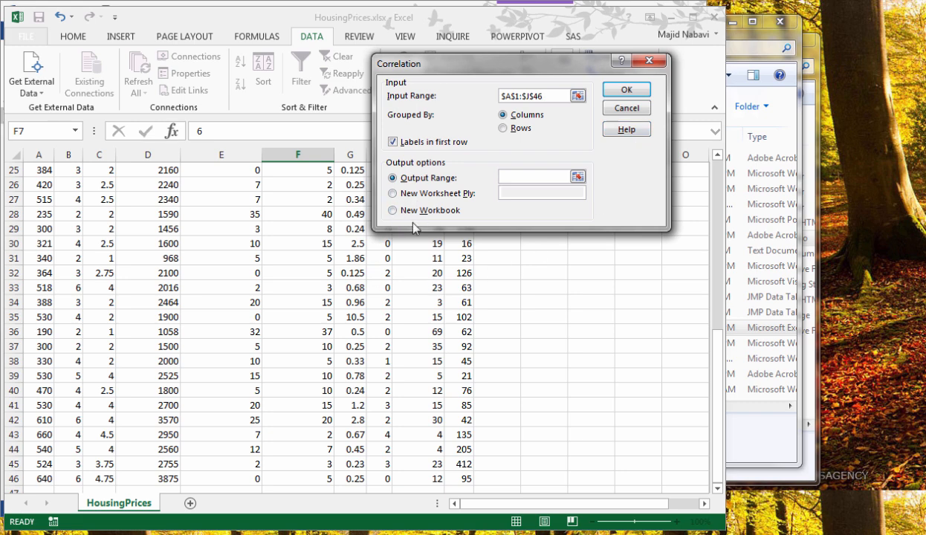
{"action": "left_click", "coordinate": [393, 193]}
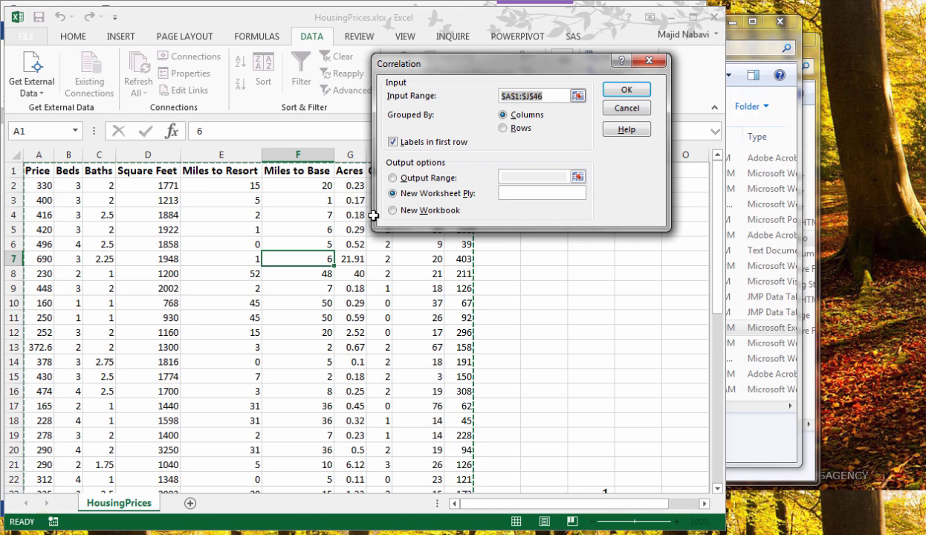
{"action": "left_click", "coordinate": [626, 90]}
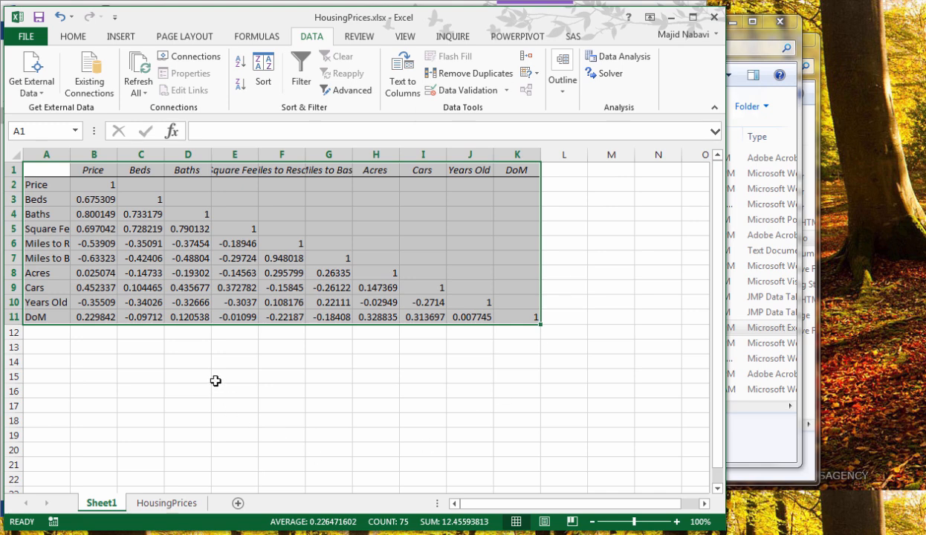
Highlight the strongest correlations in B2:K11 using a Greater Than conditional formatting rule with Light Red Fill with Dark Red Text
{"action": "left_click", "coordinate": [281, 346]}
{"action": "left_click", "coordinate": [70, 39]}
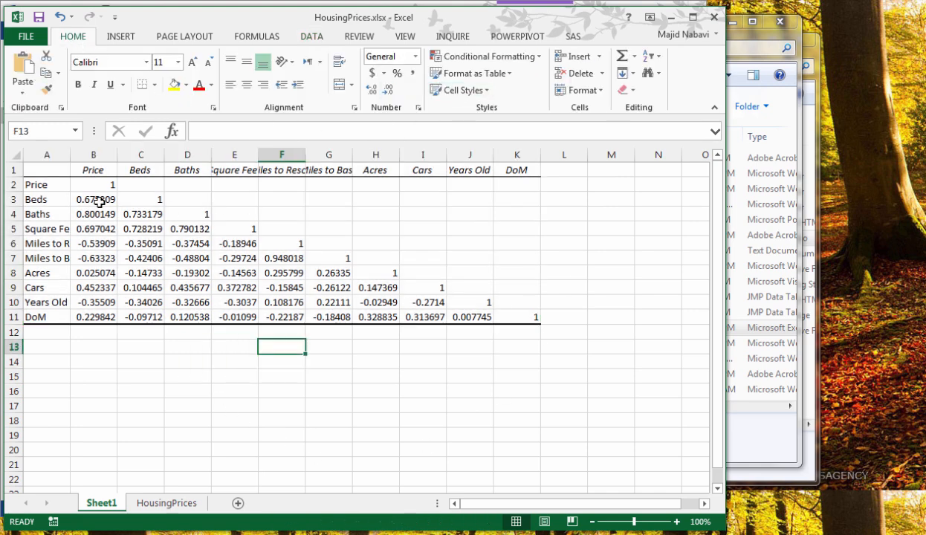
{"action": "left_click_drag", "start_coordinate": [82, 186], "coordinate": [507, 312]}
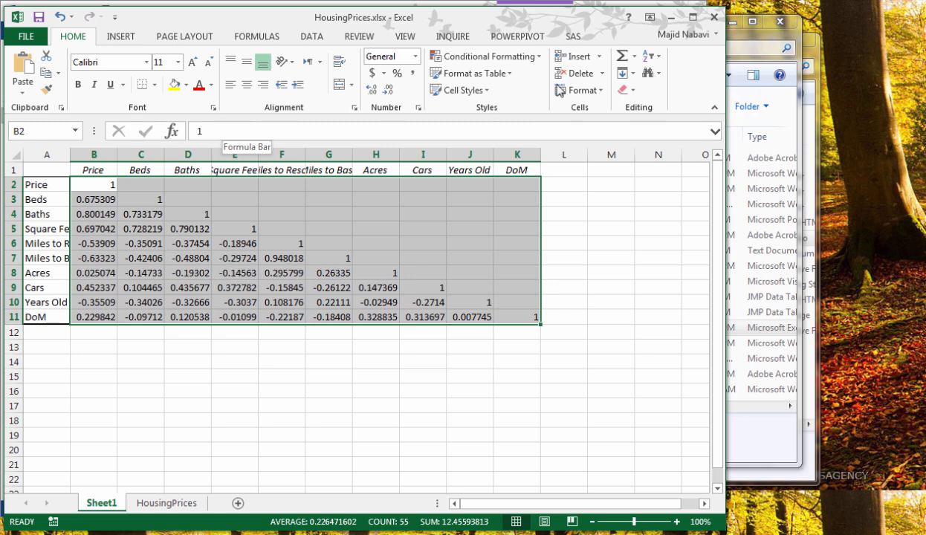
{"action": "left_click", "coordinate": [522, 60]}
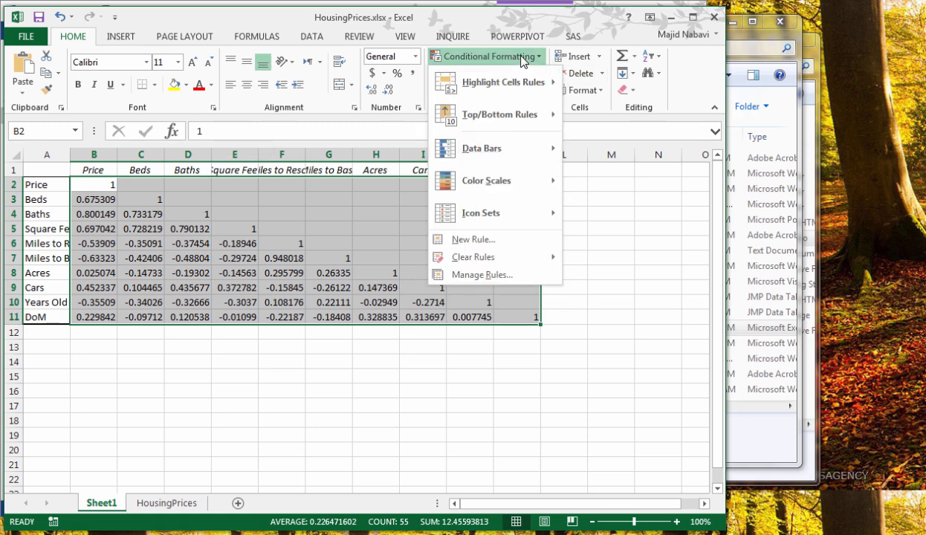
{"action": "mouse_move", "coordinate": [527, 84]}
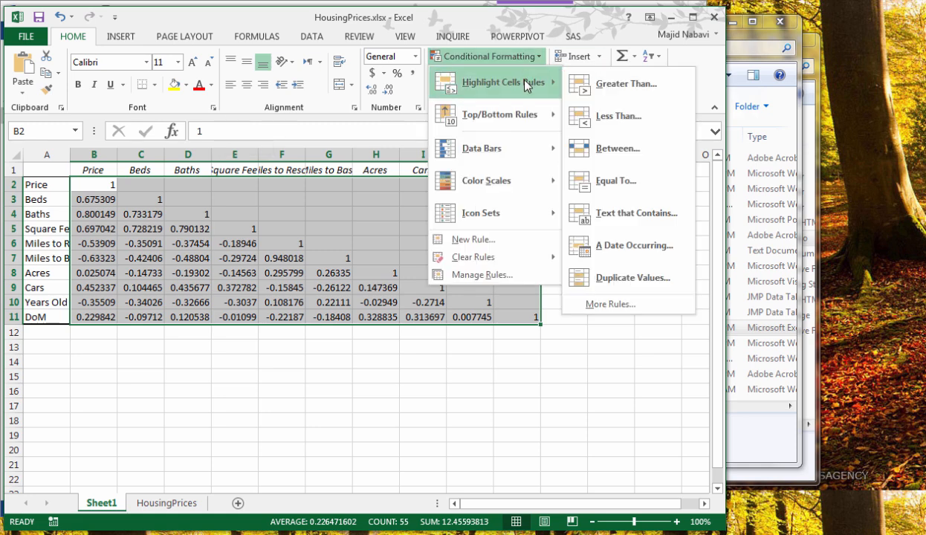
{"action": "left_click", "coordinate": [609, 85]}
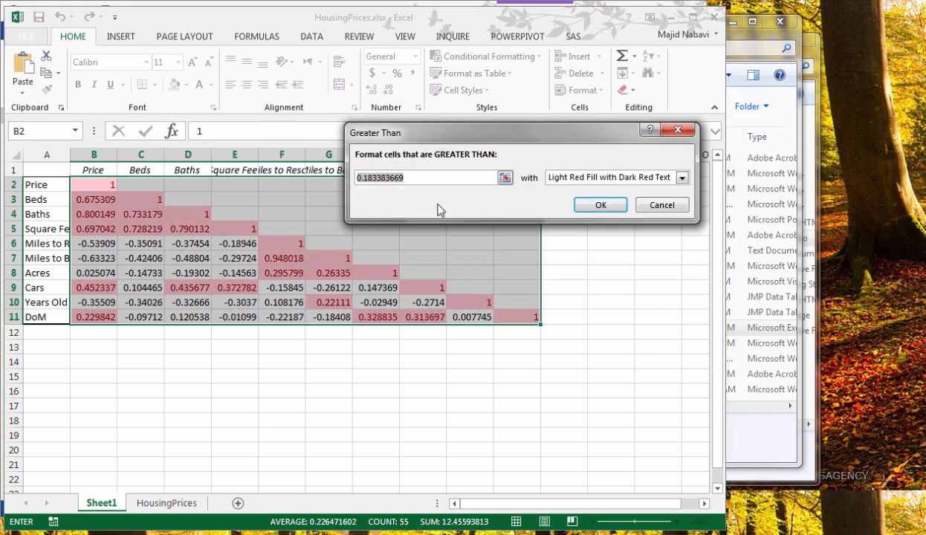
{"action": "left_click_drag", "start_coordinate": [424, 178], "coordinate": [355, 178]}
{"action": "type", "text": "0.8"}
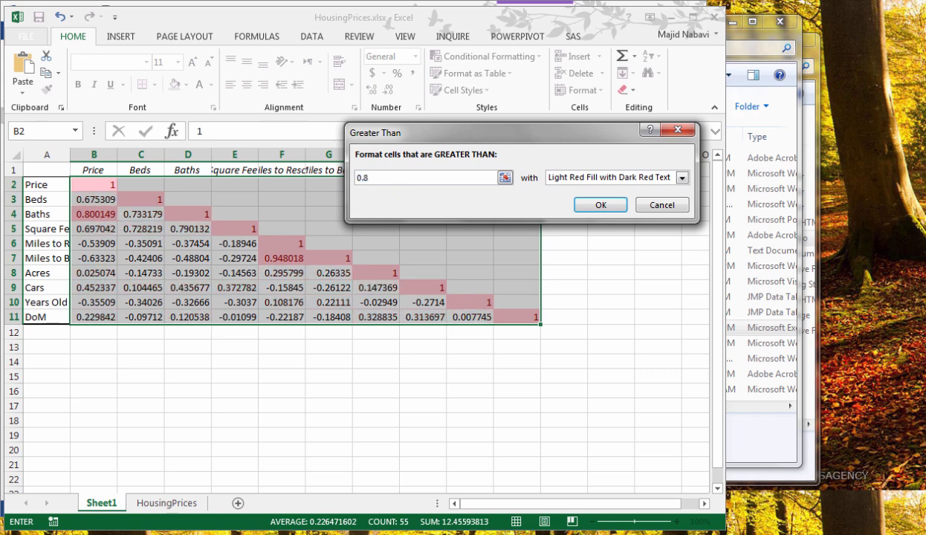
{"action": "key", "text": "Return"}
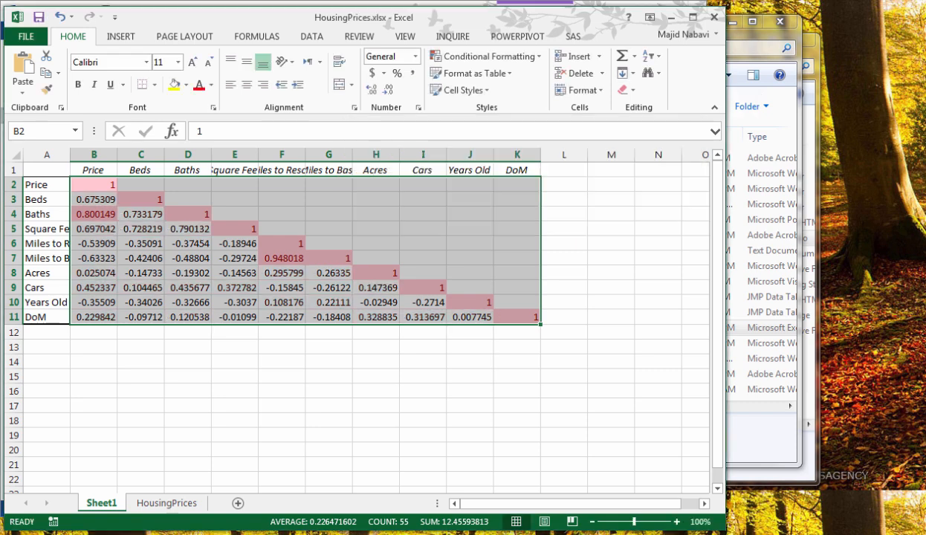
Fit the widths of the Miles to Resort column F and the row-label column A to their contents
{"action": "left_click", "coordinate": [276, 288]}
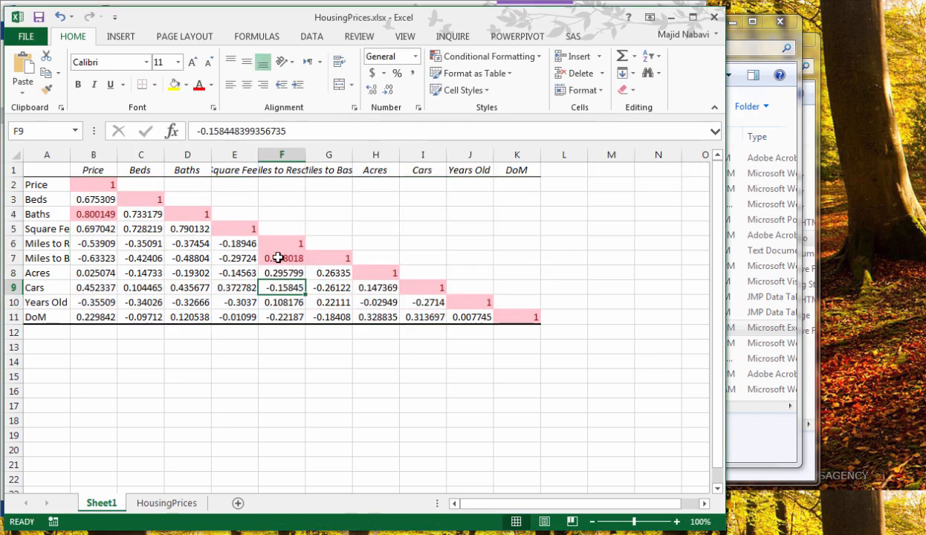
{"action": "left_click", "coordinate": [277, 257]}
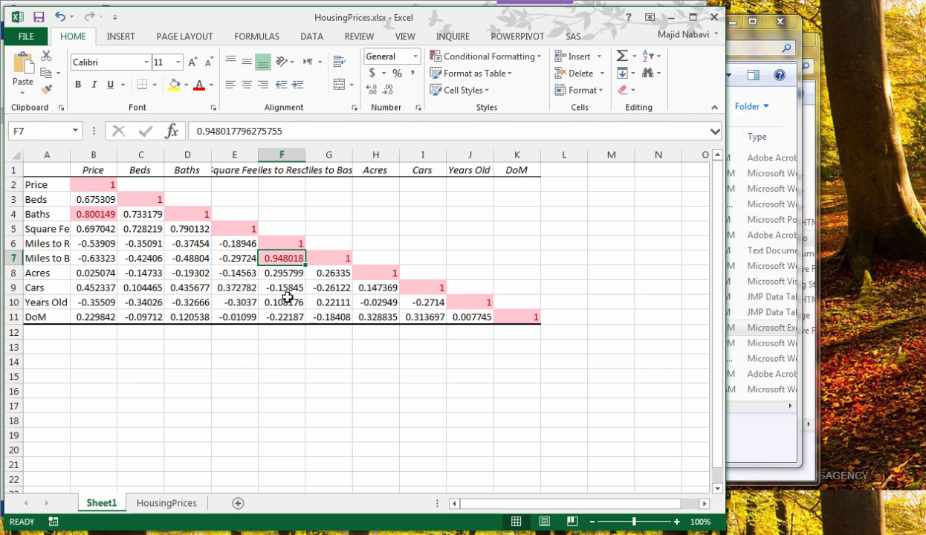
{"action": "double_click", "coordinate": [304, 154]}
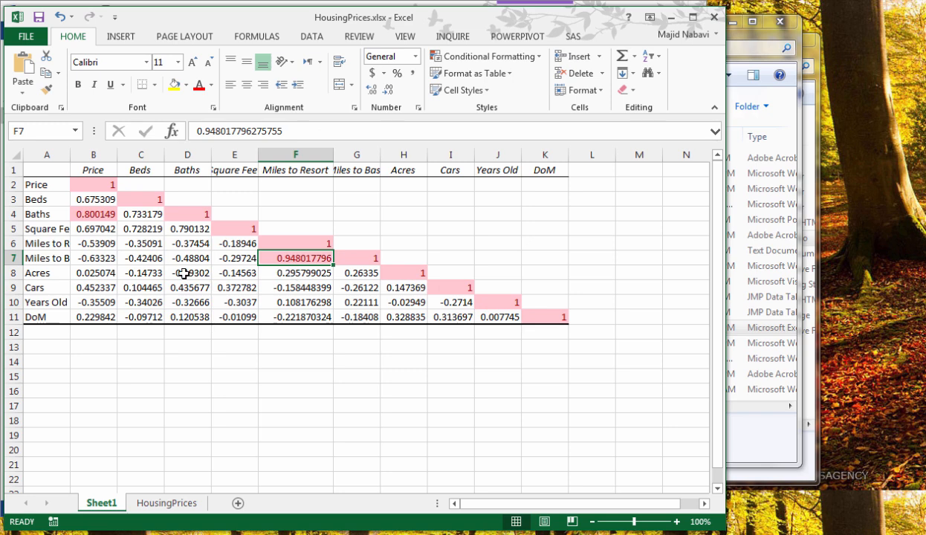
{"action": "double_click", "coordinate": [68, 156]}
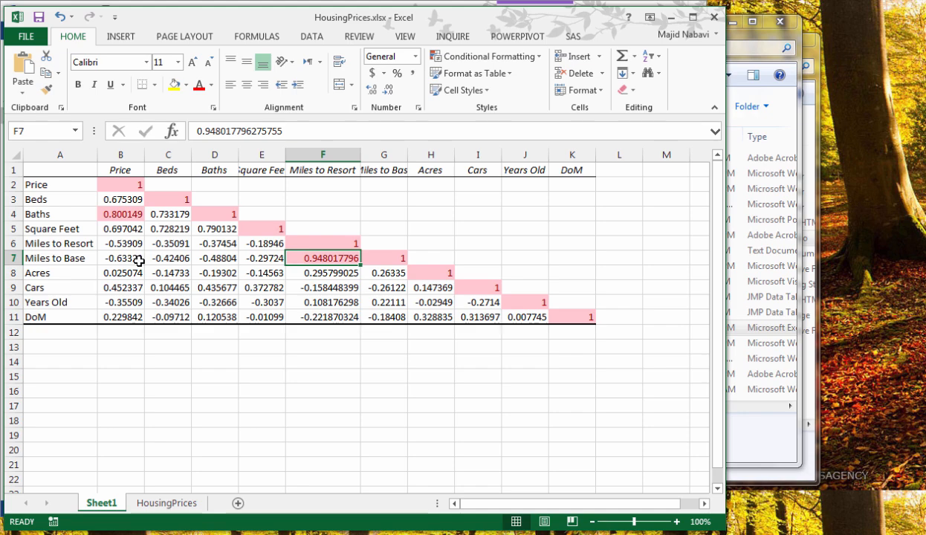
Examine the VIF formula placed beside the data on the HousingPrices sheet
{"action": "key", "text": "ctrl+Page_Down"}
{"action": "left_click_drag", "start_coordinate": [718, 234], "coordinate": [743, 342]}
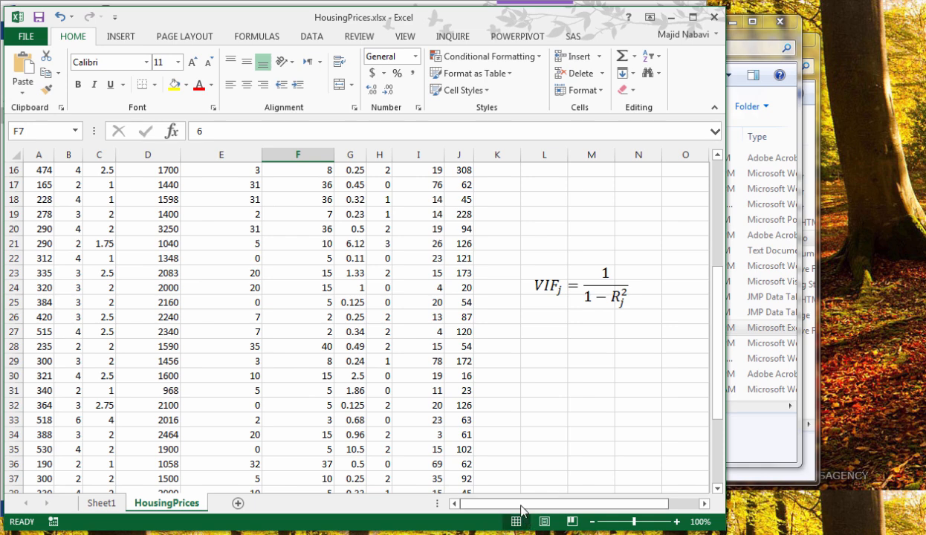
{"action": "left_click_drag", "start_coordinate": [522, 509], "coordinate": [579, 510]}
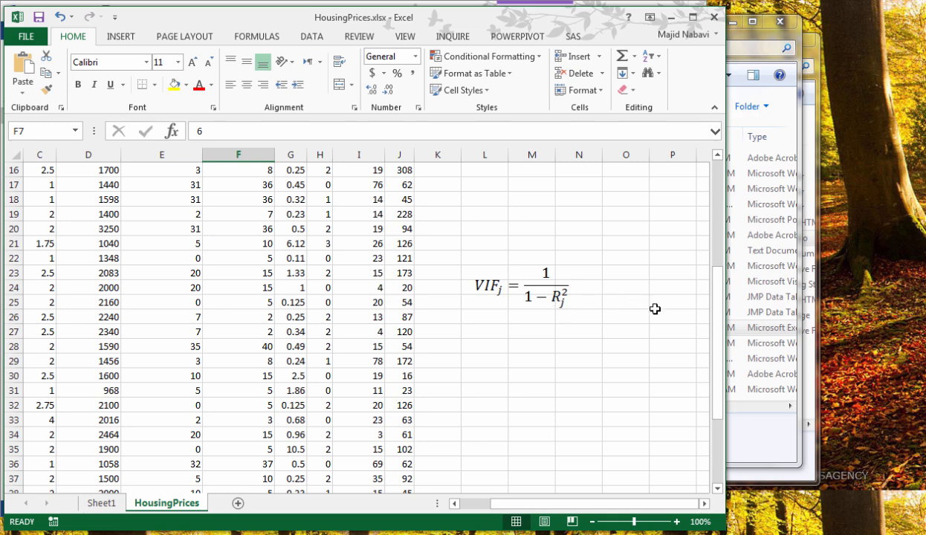
{"action": "left_click_drag", "start_coordinate": [717, 346], "coordinate": [689, 225]}
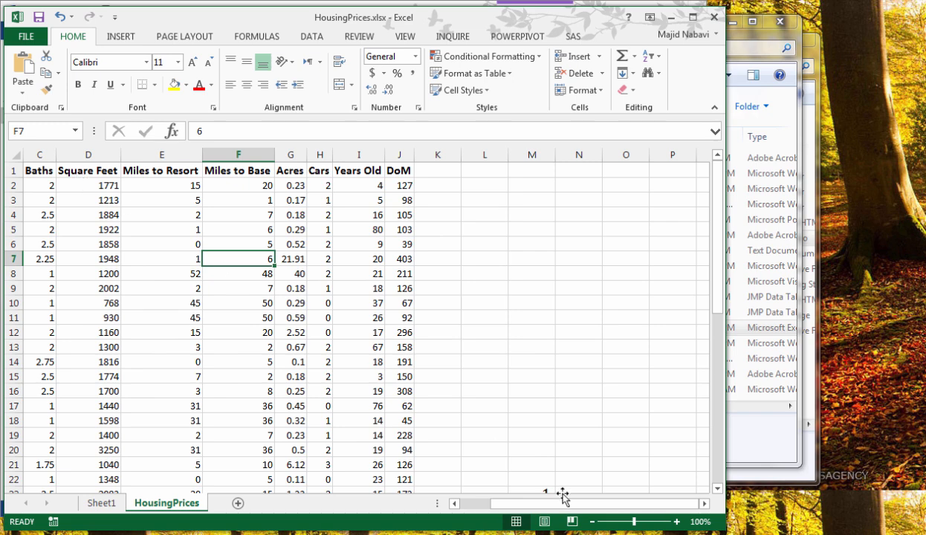
{"action": "left_click_drag", "start_coordinate": [569, 505], "coordinate": [532, 504]}
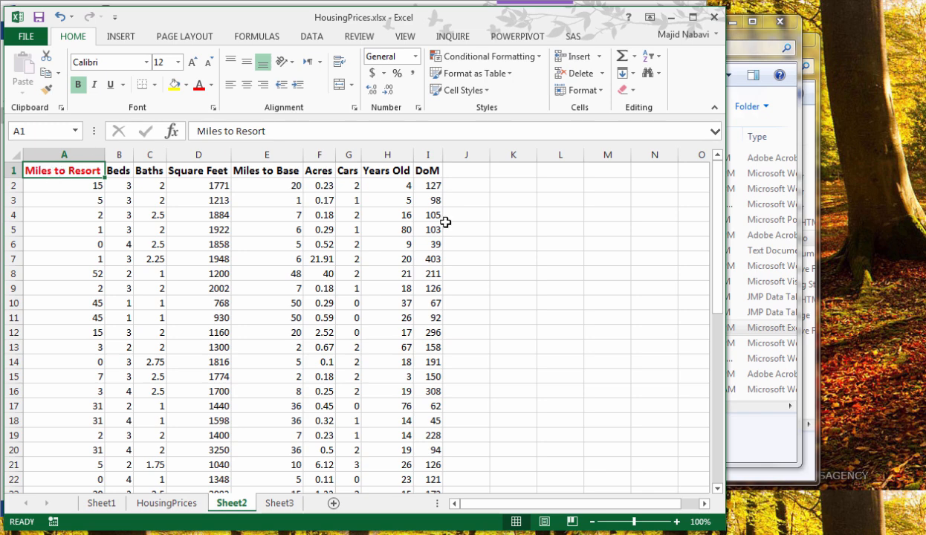
Start a Regression analysis on Sheet2 with the Miles to Resort column, $A$1:$A$46, as the input Y range
{"action": "left_click", "coordinate": [310, 38]}
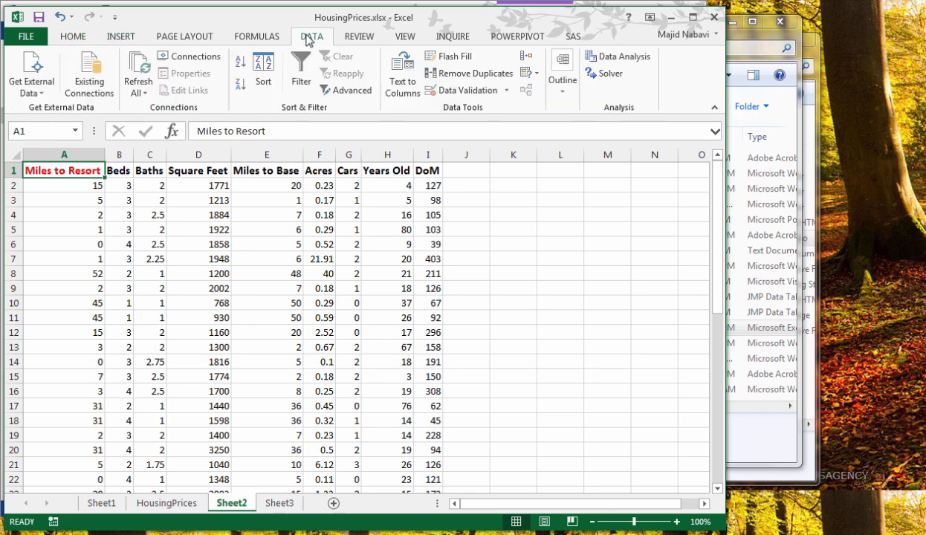
{"action": "left_click", "coordinate": [624, 58]}
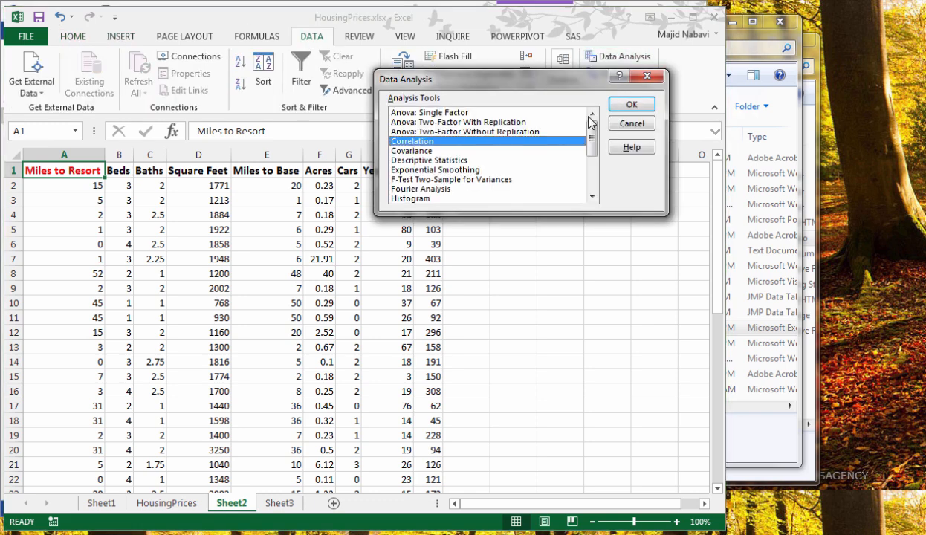
{"action": "left_click_drag", "start_coordinate": [592, 152], "coordinate": [593, 173]}
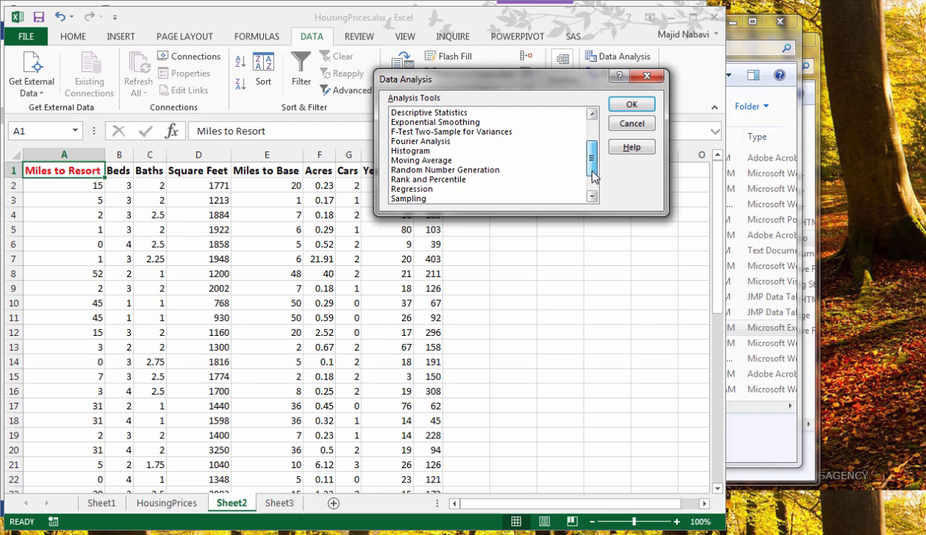
{"action": "left_click", "coordinate": [419, 189]}
{"action": "left_click", "coordinate": [631, 104]}
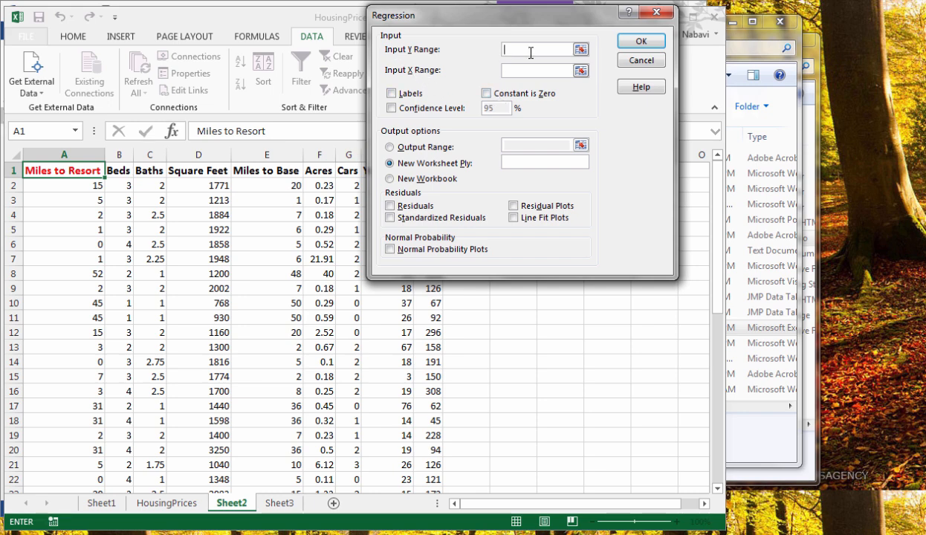
{"action": "left_click", "coordinate": [580, 50]}
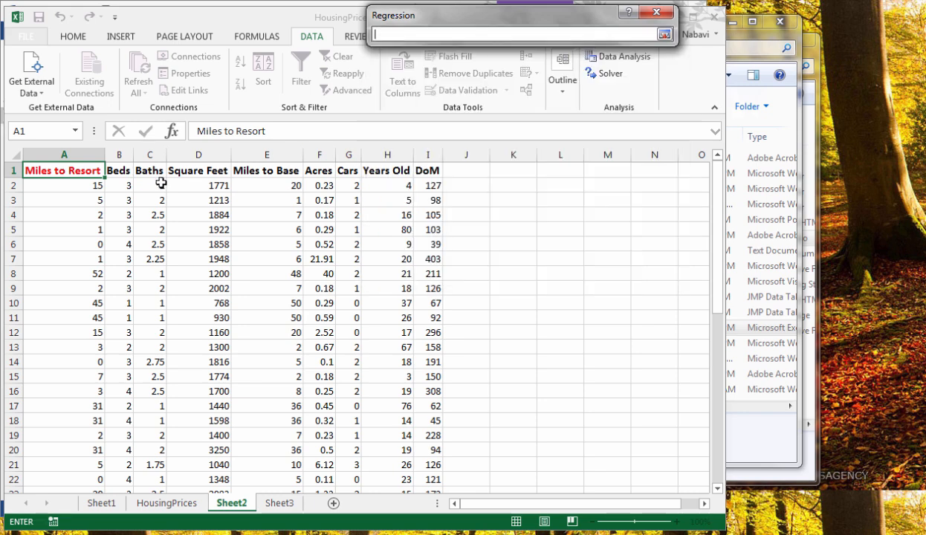
{"action": "left_click", "coordinate": [70, 170]}
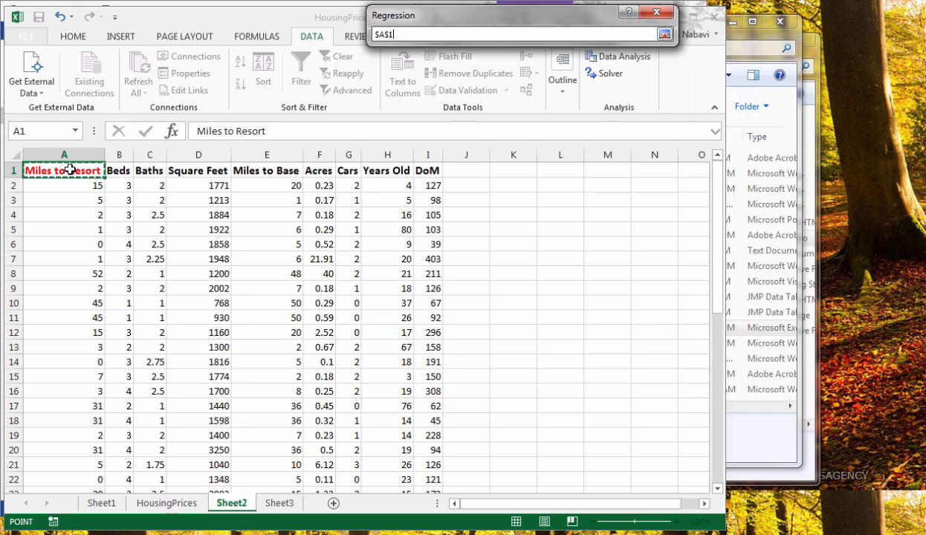
{"action": "key", "text": "ctrl+shift+Down"}
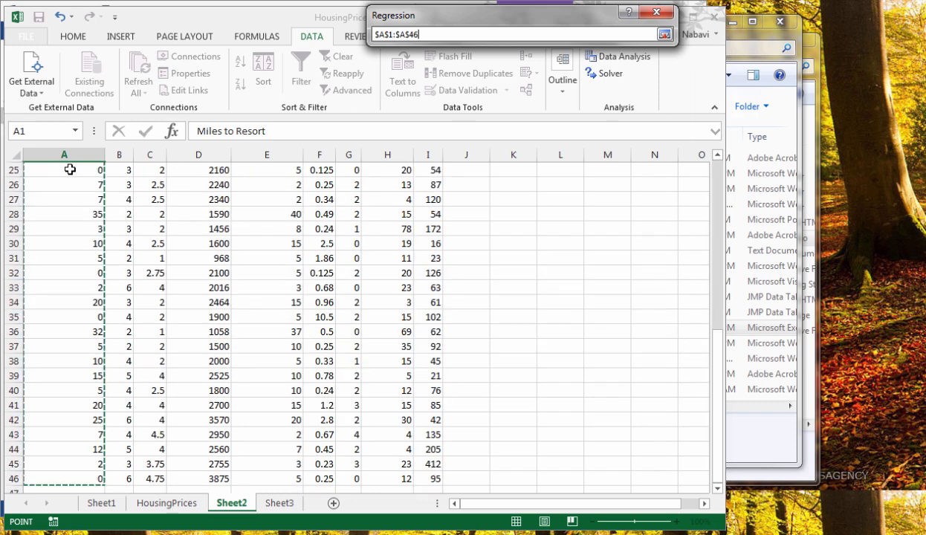
{"action": "left_click", "coordinate": [663, 35]}
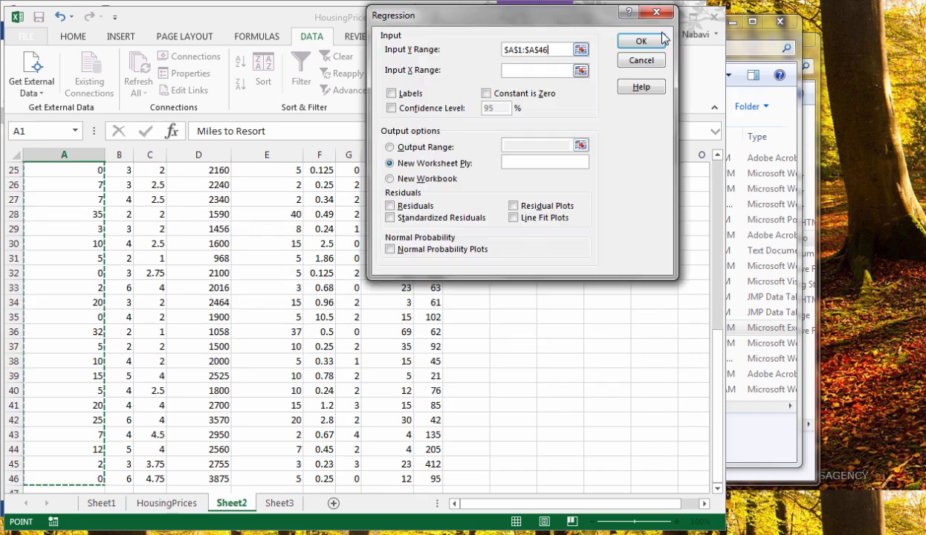
Set the regression's input X range to $B$1:$I$46, covering Beds through DoM, and mark the ranges as including labels
{"action": "left_click", "coordinate": [582, 72]}
{"action": "left_click", "coordinate": [719, 175]}
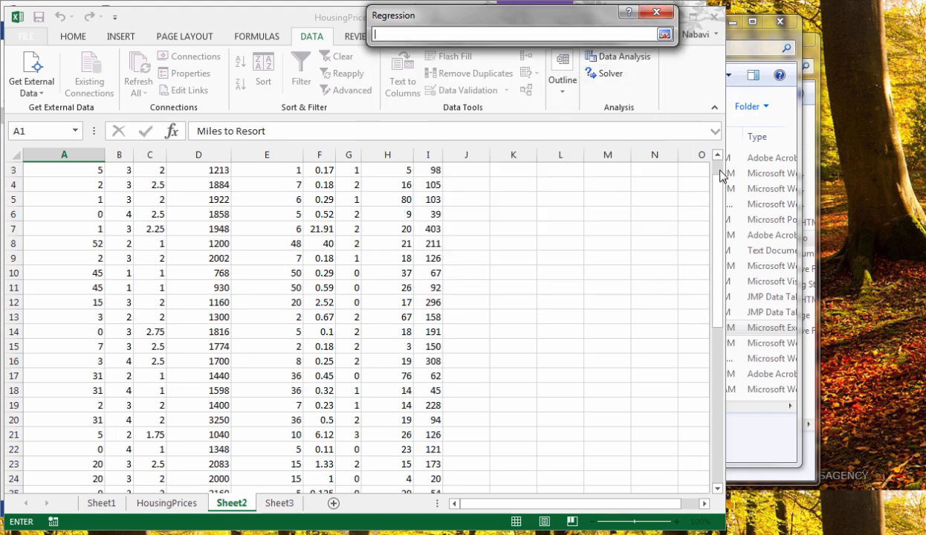
{"action": "left_click", "coordinate": [720, 175]}
{"action": "left_click_drag", "start_coordinate": [117, 171], "coordinate": [423, 172]}
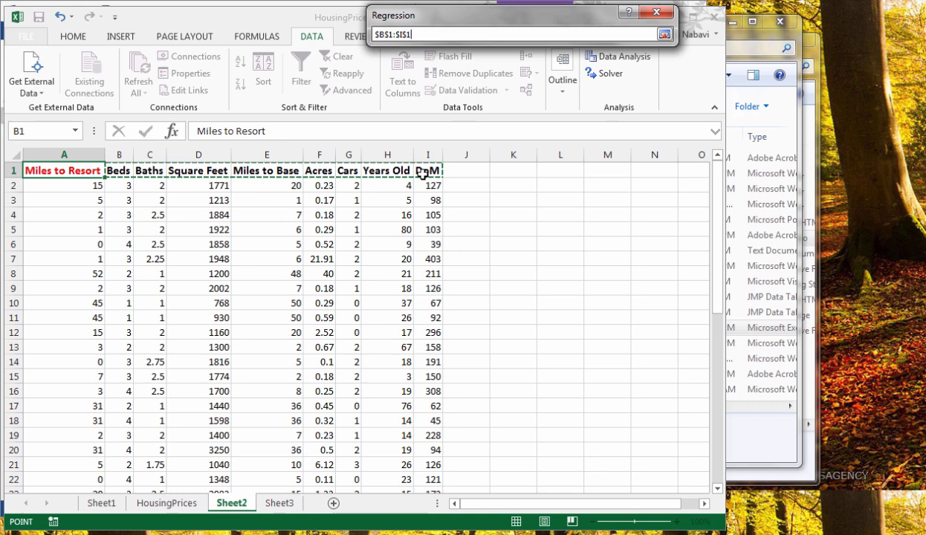
{"action": "left_click", "coordinate": [665, 35]}
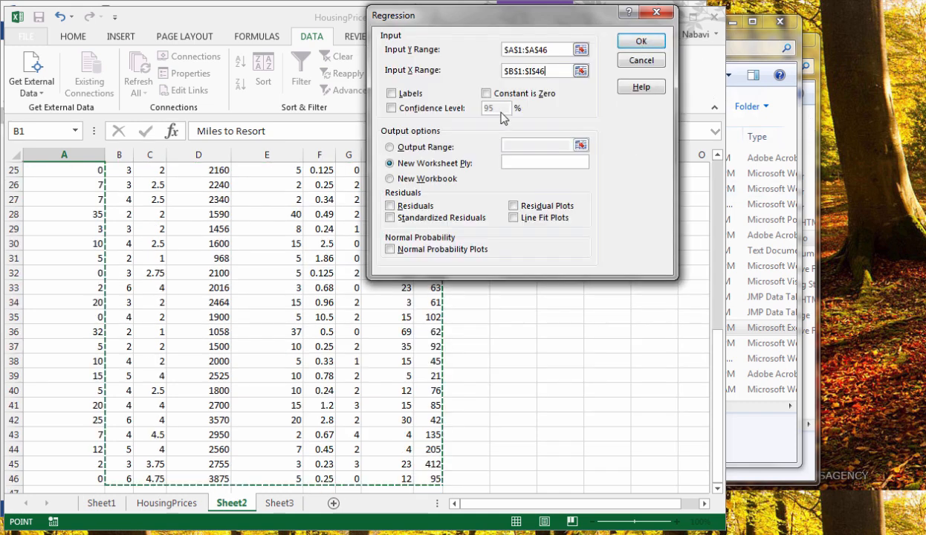
{"action": "left_click", "coordinate": [392, 94]}
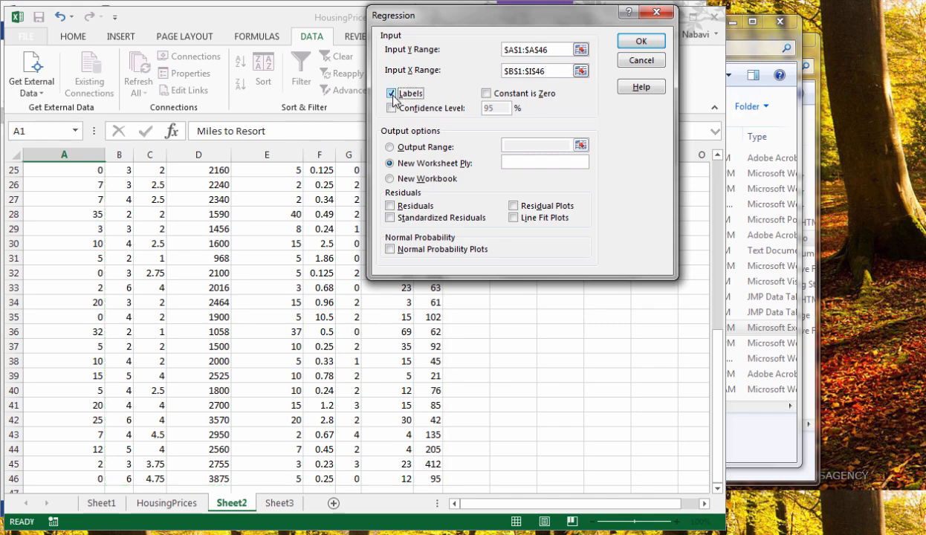
Direct the regression output to cell $K$2 on Sheet2 and run the analysis
{"action": "left_click", "coordinate": [392, 148]}
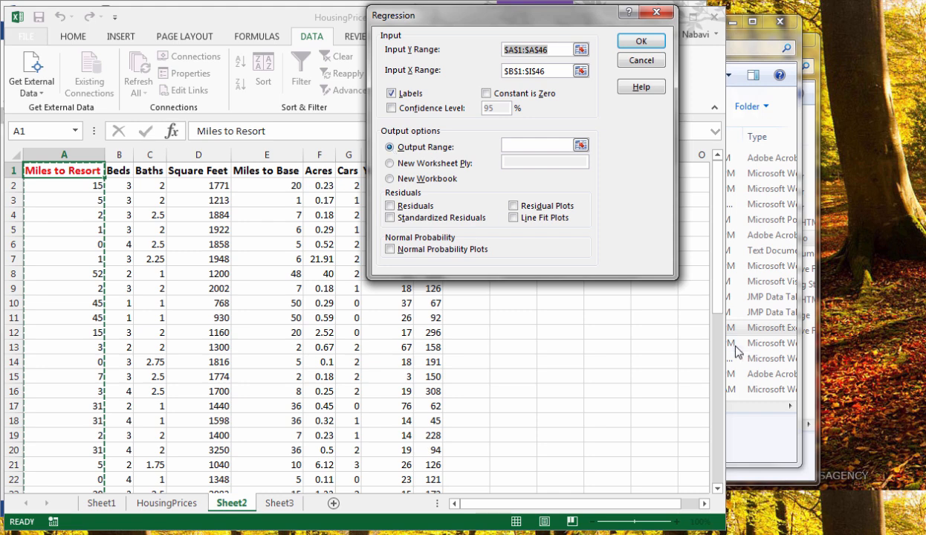
{"action": "left_click", "coordinate": [581, 145]}
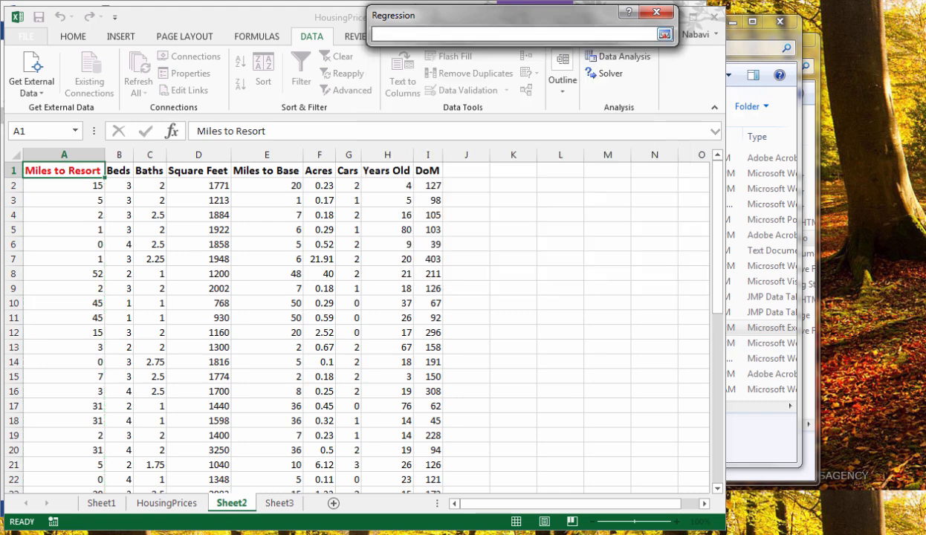
{"action": "left_click_drag", "start_coordinate": [637, 504], "coordinate": [653, 503]}
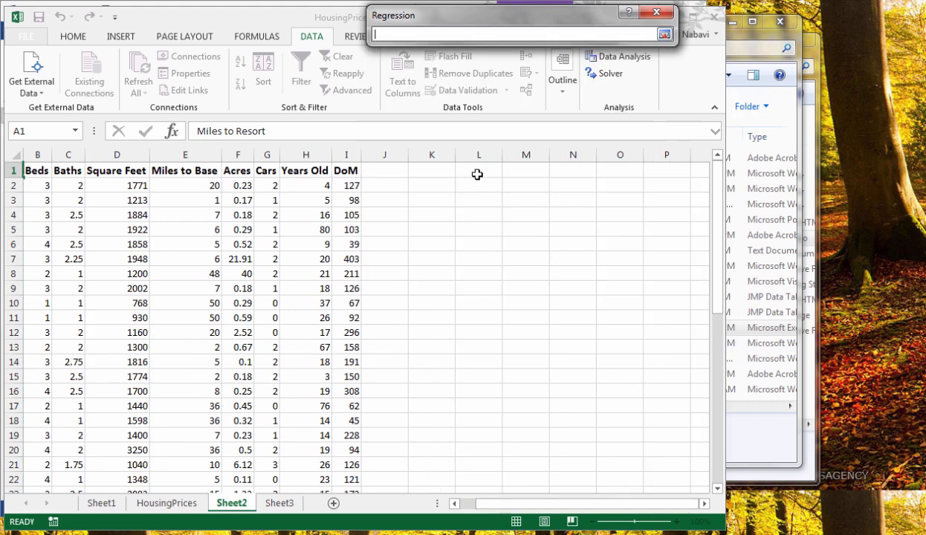
{"action": "left_click", "coordinate": [439, 185]}
{"action": "left_click", "coordinate": [664, 34]}
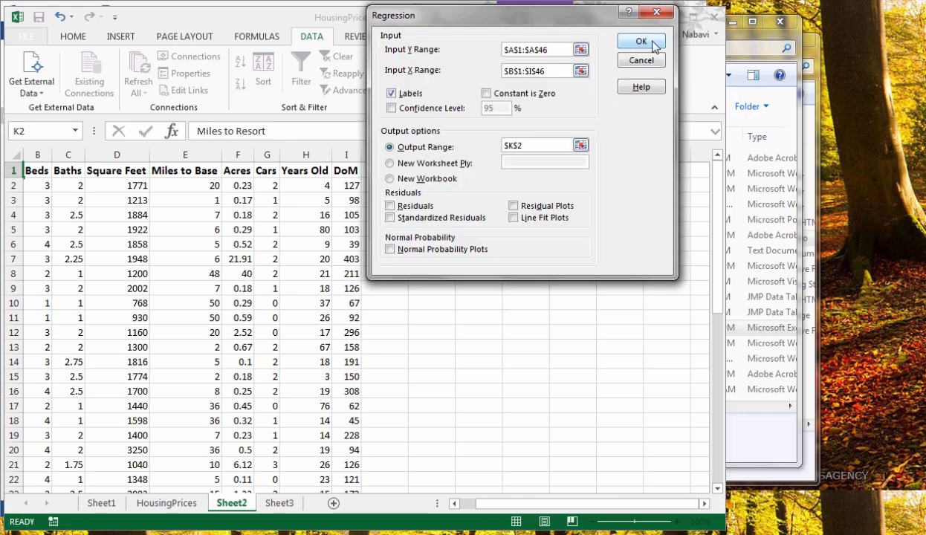
{"action": "left_click", "coordinate": [655, 46]}
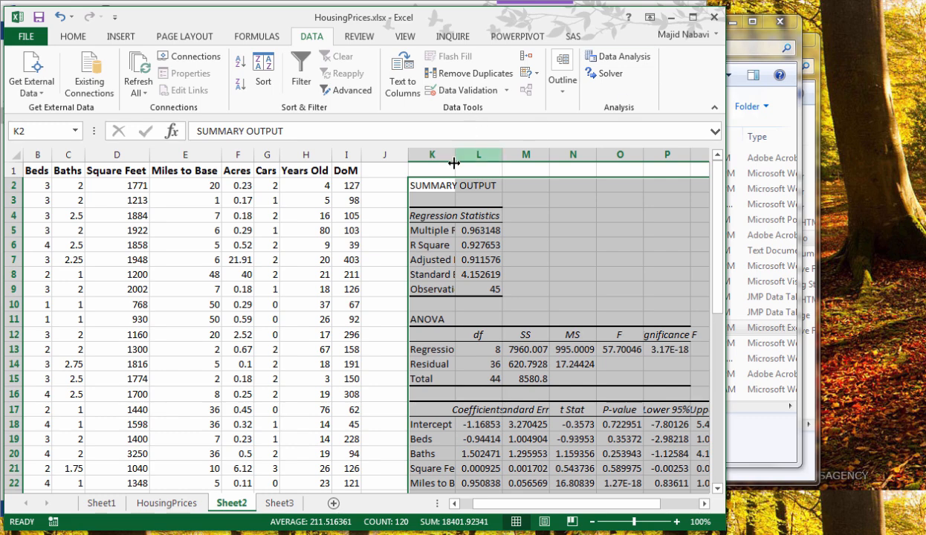
Fit column K to its contents and paste the copied VIF formula picture at O2, beside the regression summary
{"action": "double_click", "coordinate": [455, 155]}
{"action": "left_click", "coordinate": [520, 304]}
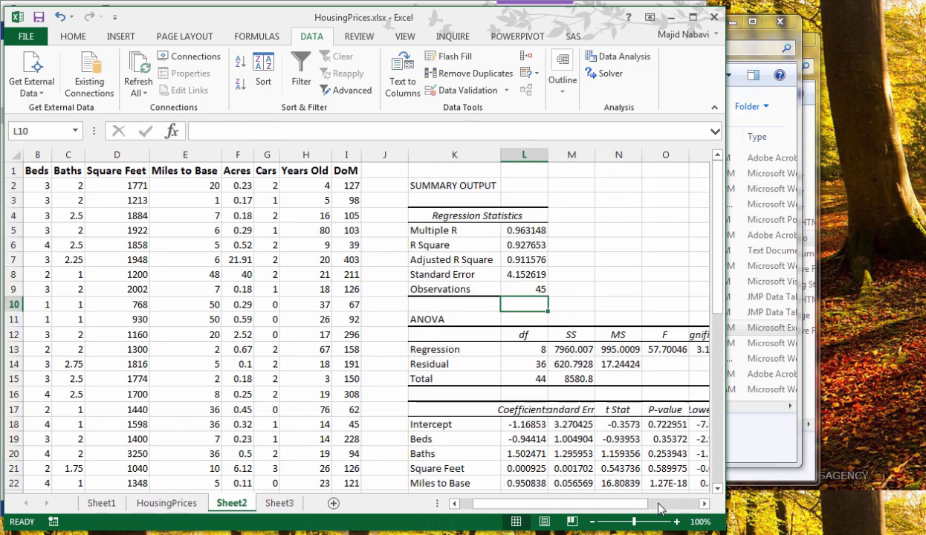
{"action": "left_click_drag", "start_coordinate": [659, 508], "coordinate": [676, 509]}
{"action": "left_click", "coordinate": [551, 186]}
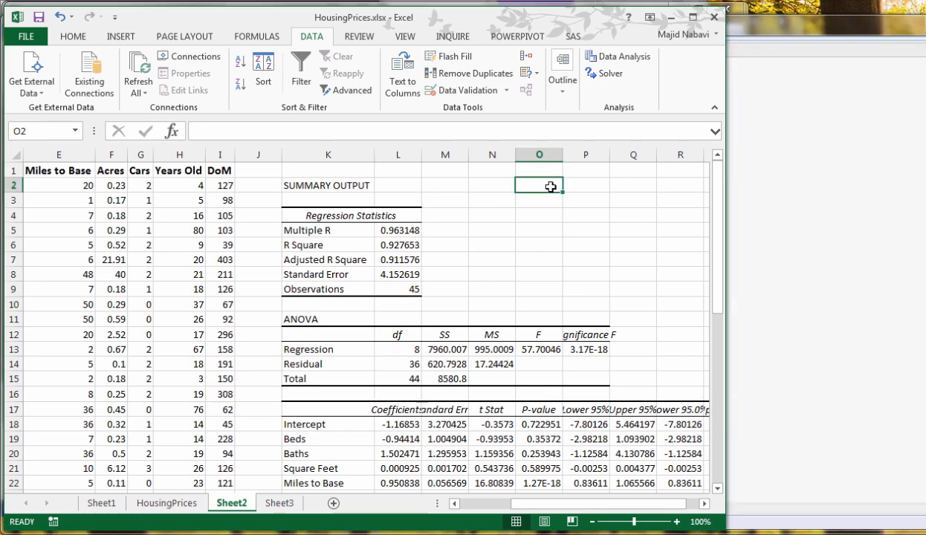
{"action": "key", "text": "ctrl+v"}
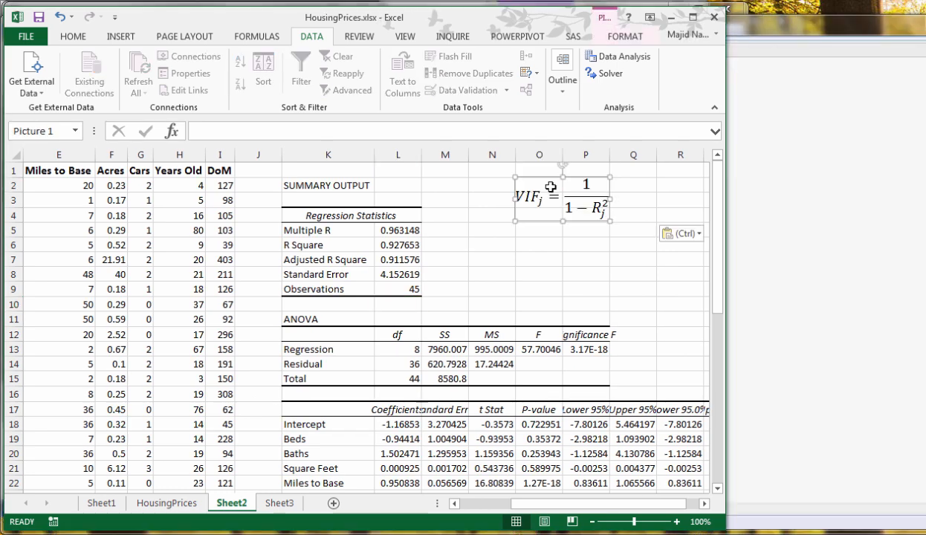
{"action": "left_click", "coordinate": [551, 271]}
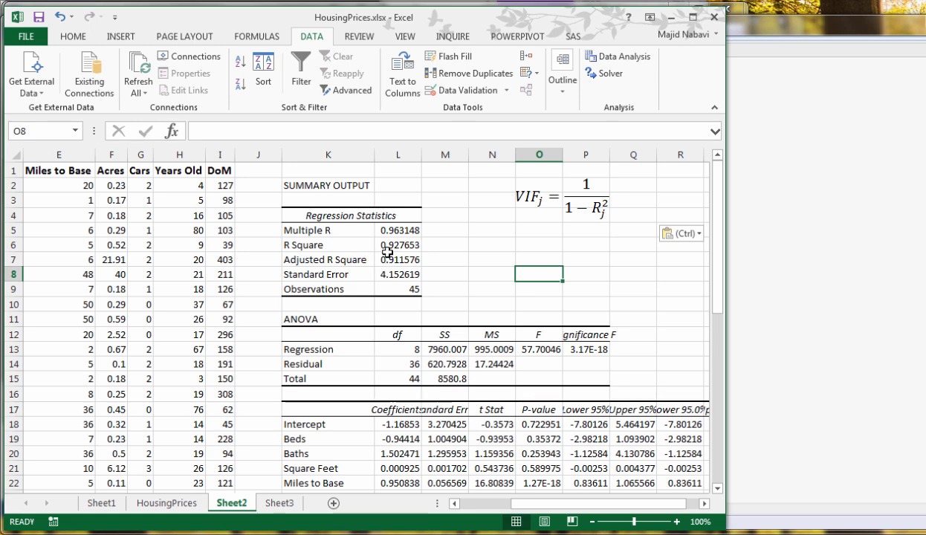
Label N6 "VIF=" and calculate the Miles to Resort VIF in O6 with =1/(1-L6), using the R Square cell
{"action": "left_click", "coordinate": [485, 246]}
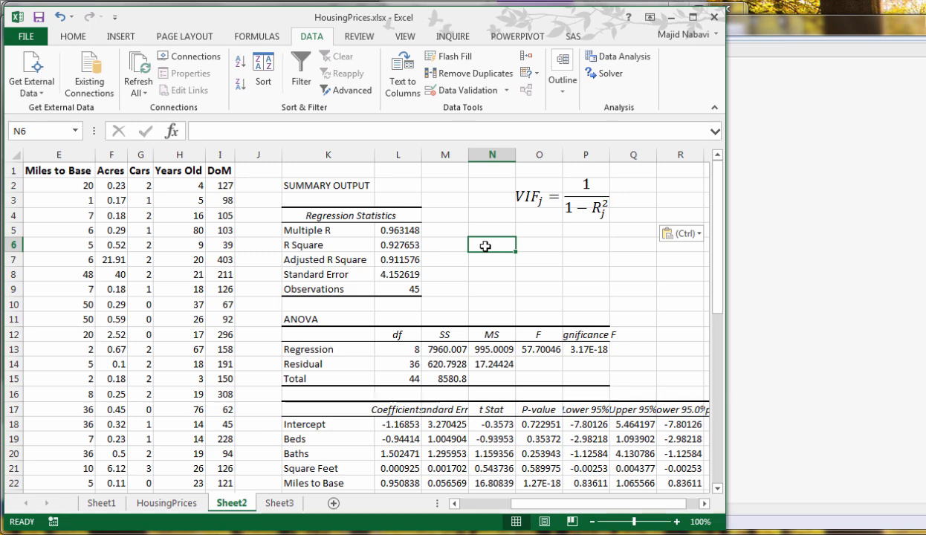
{"action": "type", "text": "VIF="}
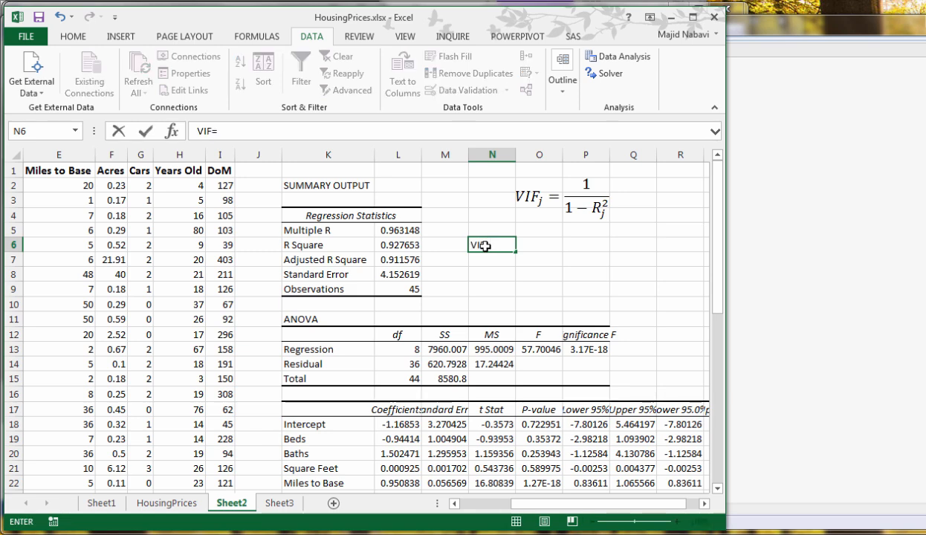
{"action": "key", "text": "Tab"}
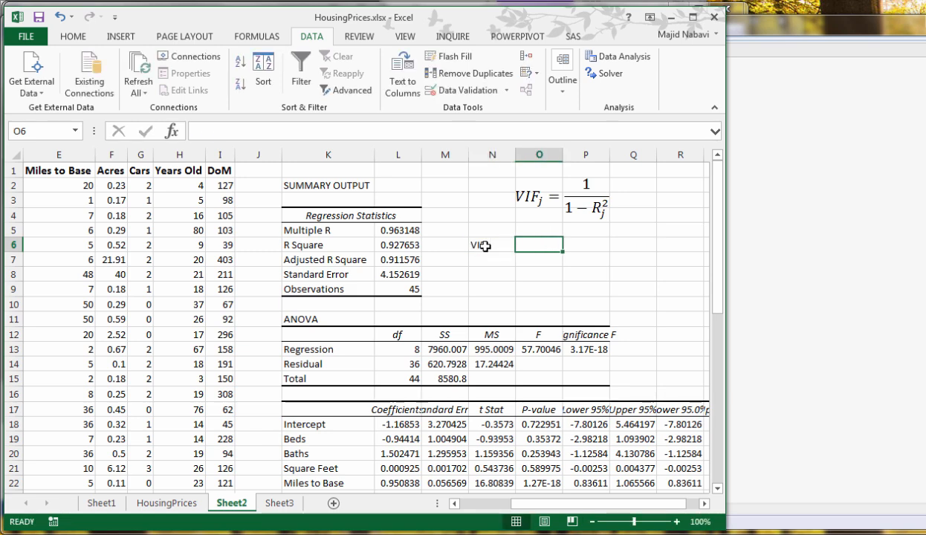
{"action": "type", "text": "="}
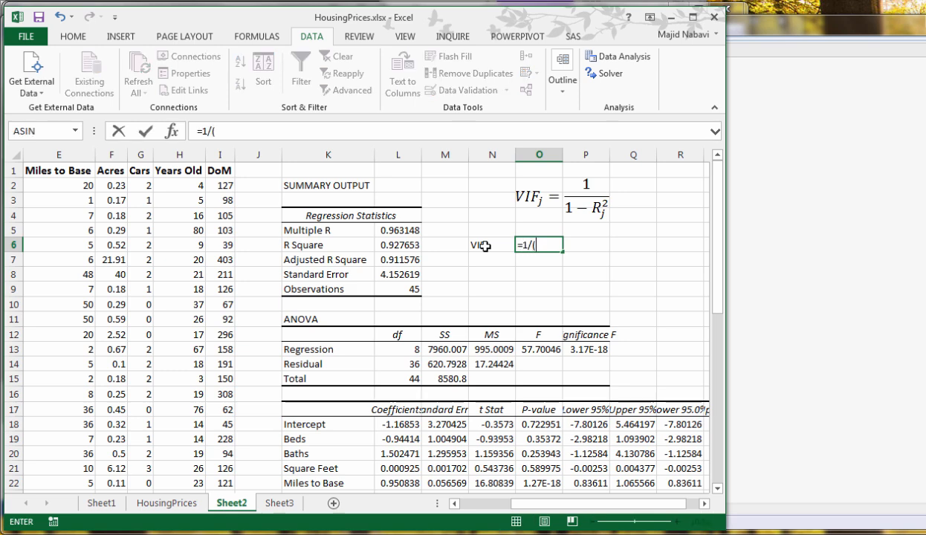
{"action": "type", "text": "1/(1-"}
{"action": "left_click", "coordinate": [402, 245]}
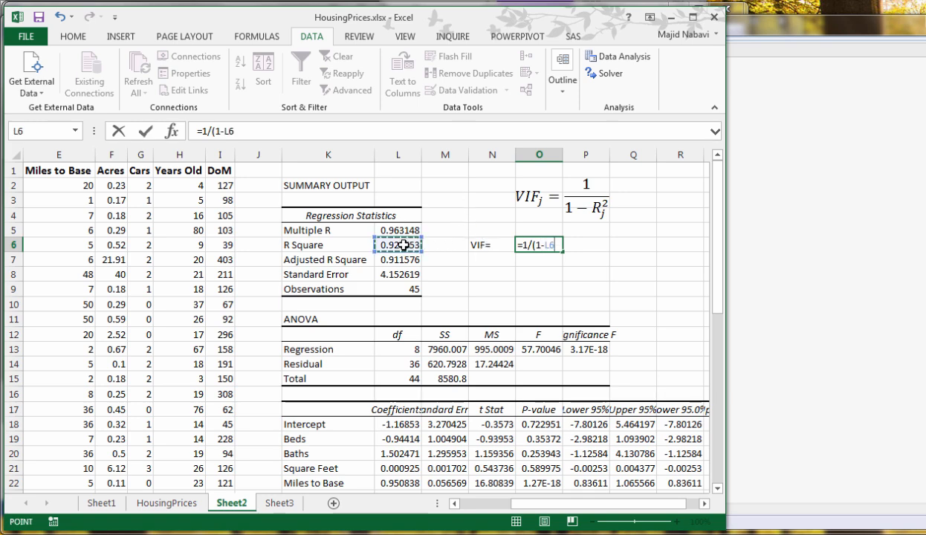
{"action": "type", "text": ")"}
{"action": "key", "text": "Return"}
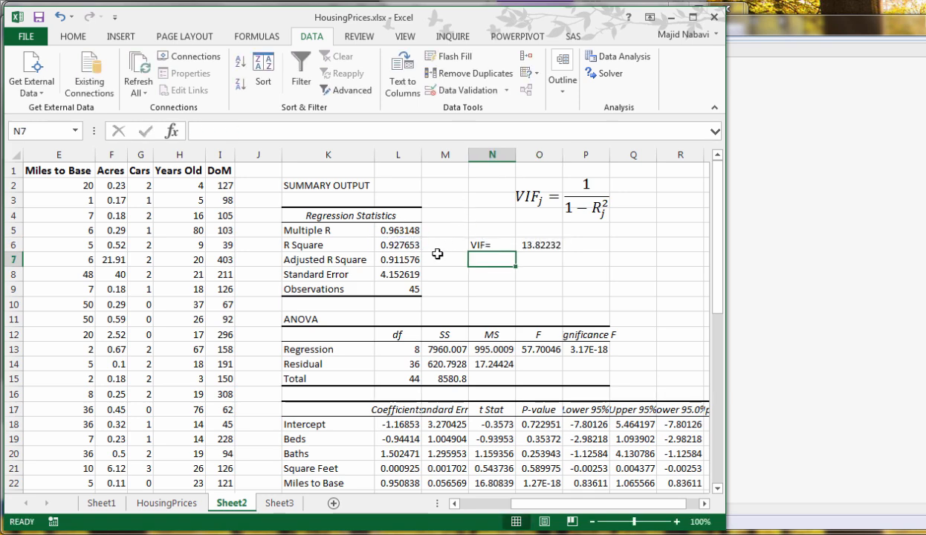
{"action": "left_click", "coordinate": [541, 246]}
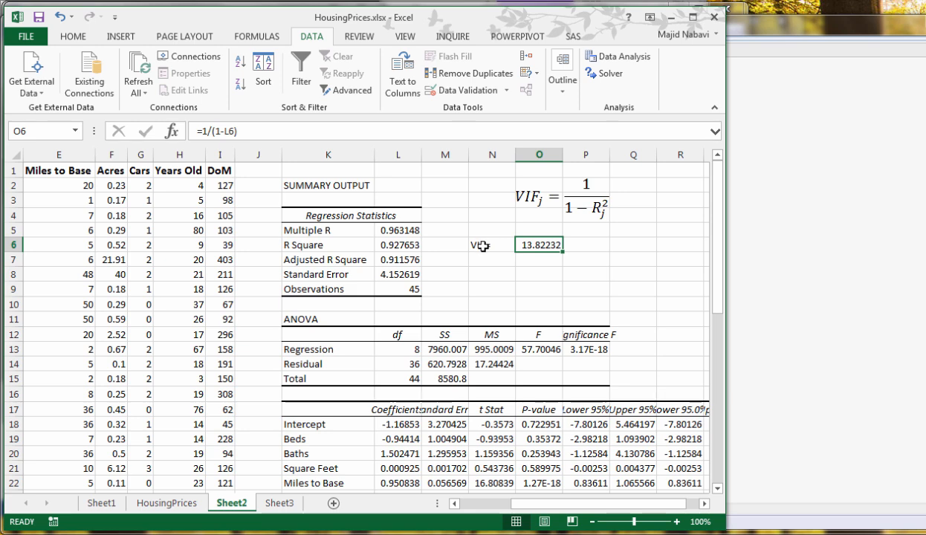
Run a Regression on Sheet3 with Y range $A$1:$A$46 (Miles to Base), X range $B$1:$I$46, labels included, and output at $K$2
{"action": "left_click", "coordinate": [279, 503]}
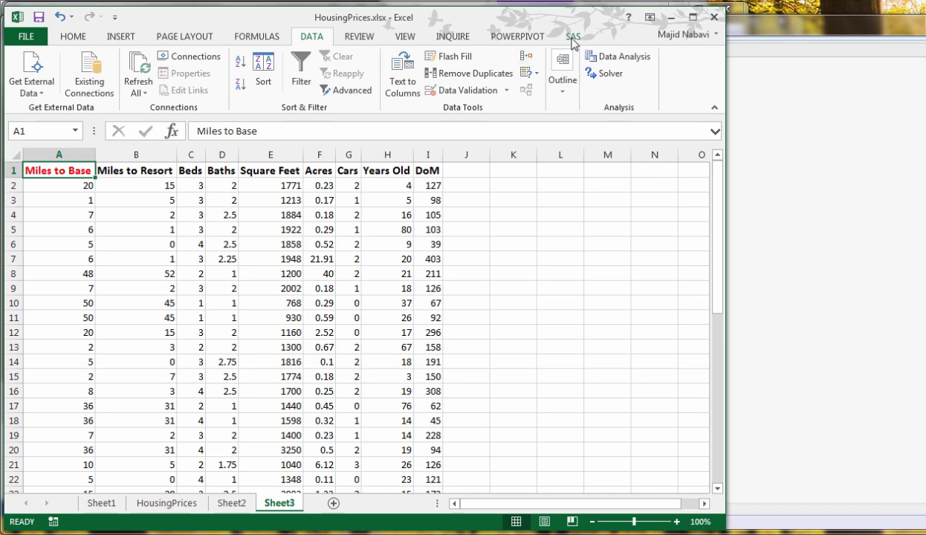
{"action": "left_click", "coordinate": [619, 57]}
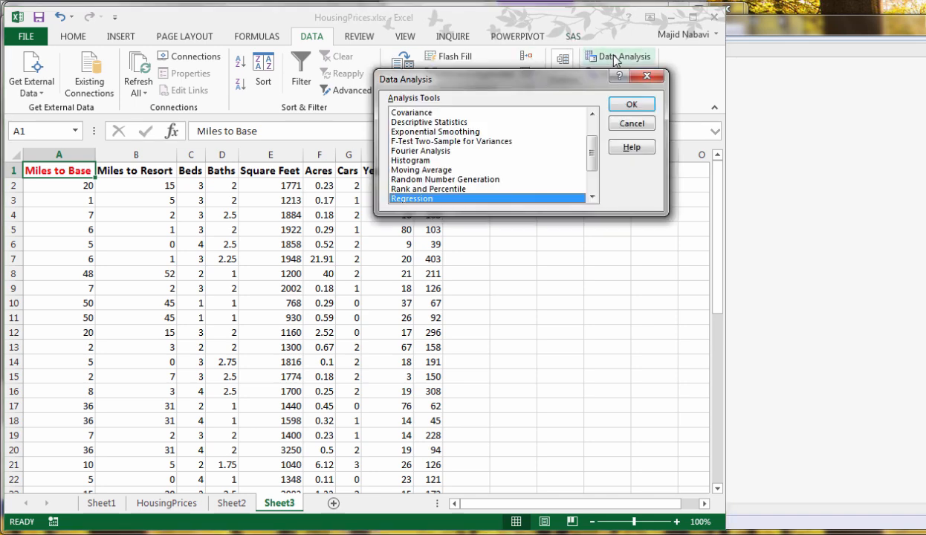
{"action": "left_click", "coordinate": [632, 105]}
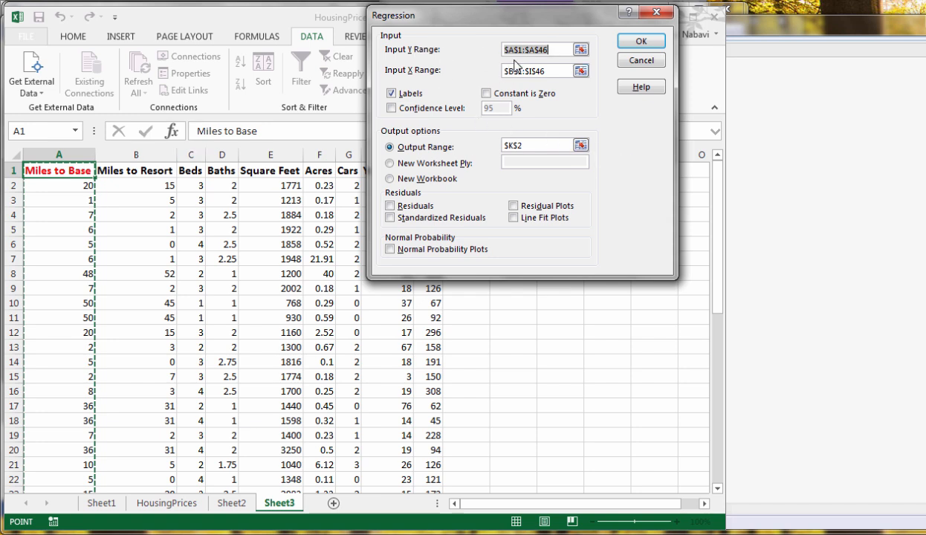
{"action": "left_click", "coordinate": [579, 71]}
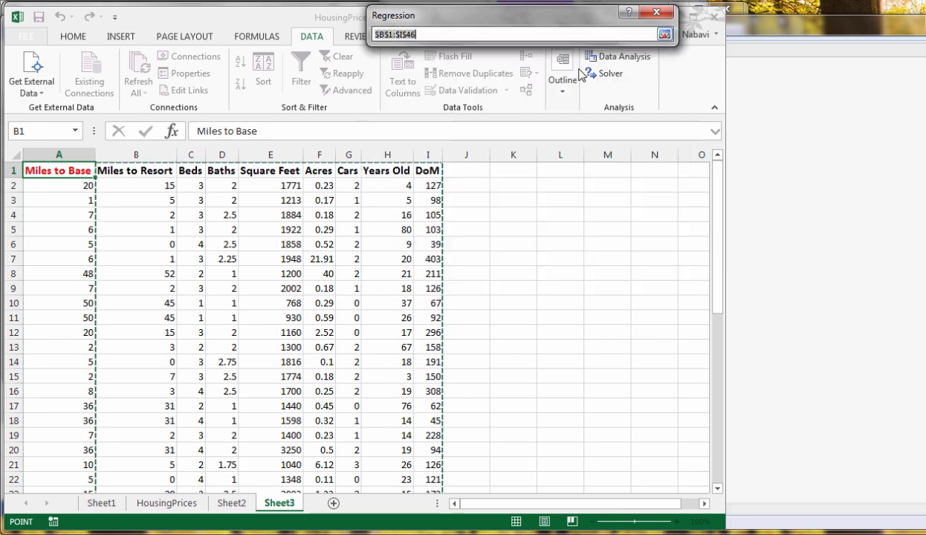
{"action": "left_click", "coordinate": [663, 34]}
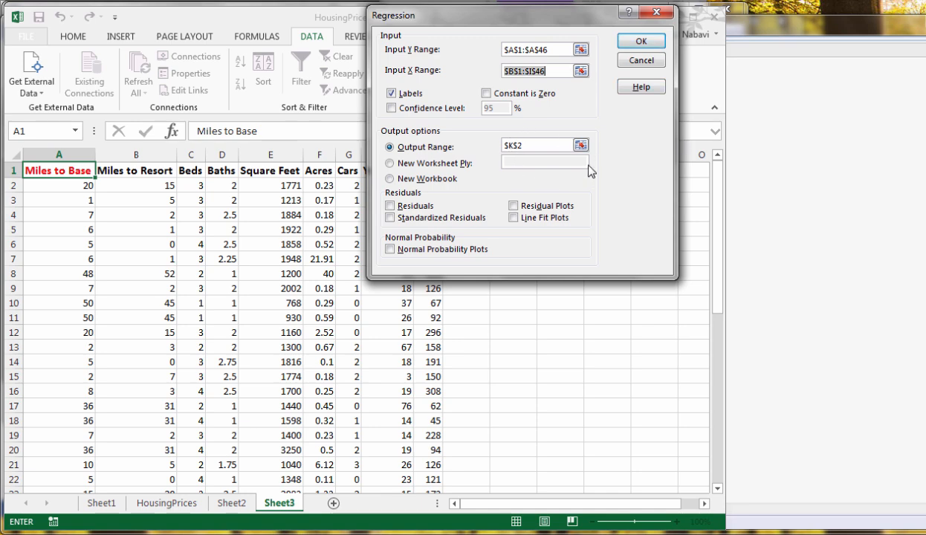
{"action": "left_click", "coordinate": [643, 43]}
Fit the widths of columns K and L in Sheet3's regression output to their contents
{"action": "left_click", "coordinate": [678, 294]}
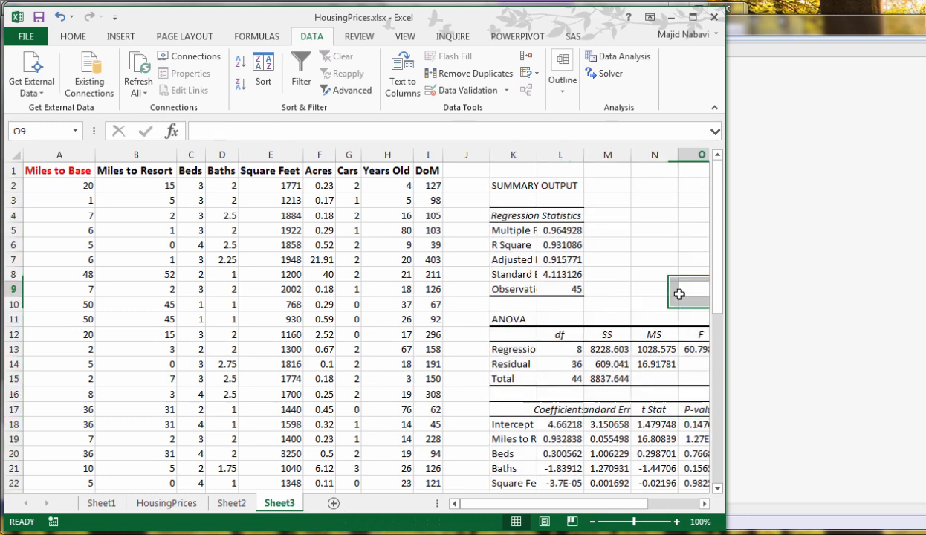
{"action": "left_click_drag", "start_coordinate": [614, 504], "coordinate": [669, 510]}
{"action": "double_click", "coordinate": [402, 154]}
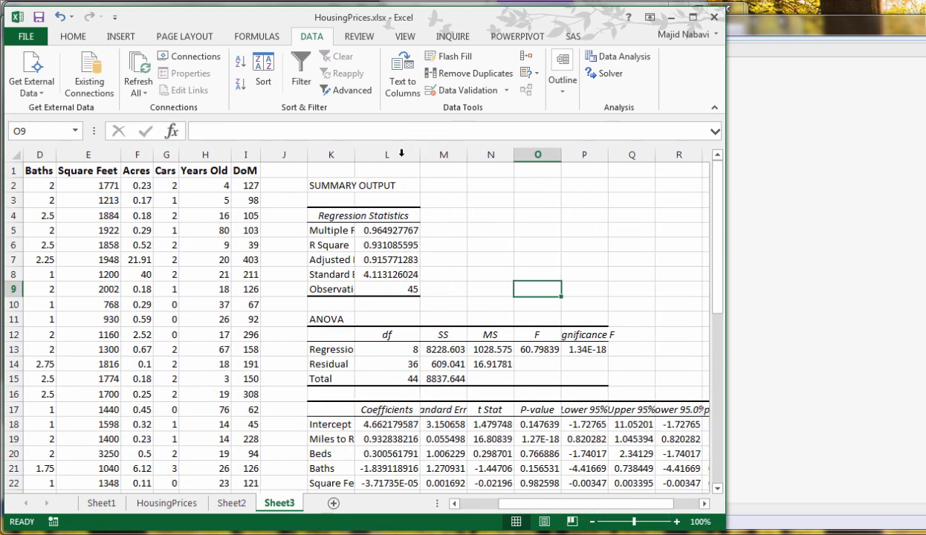
{"action": "double_click", "coordinate": [352, 154]}
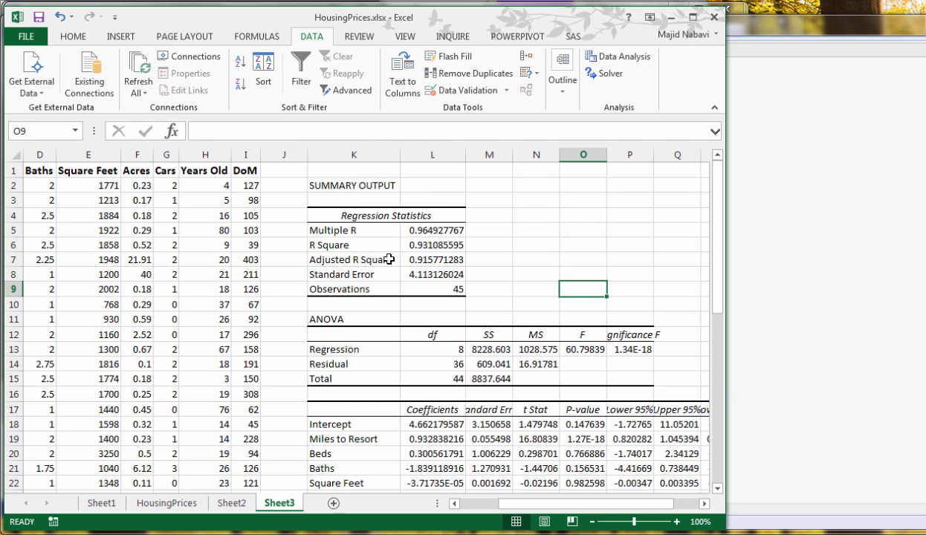
Label N6 on Sheet3 "VIF=" and calculate the Miles to Base VIF in O6 with =1/(1-L6)
{"action": "left_click", "coordinate": [548, 245]}
{"action": "type", "text": "VIF="}
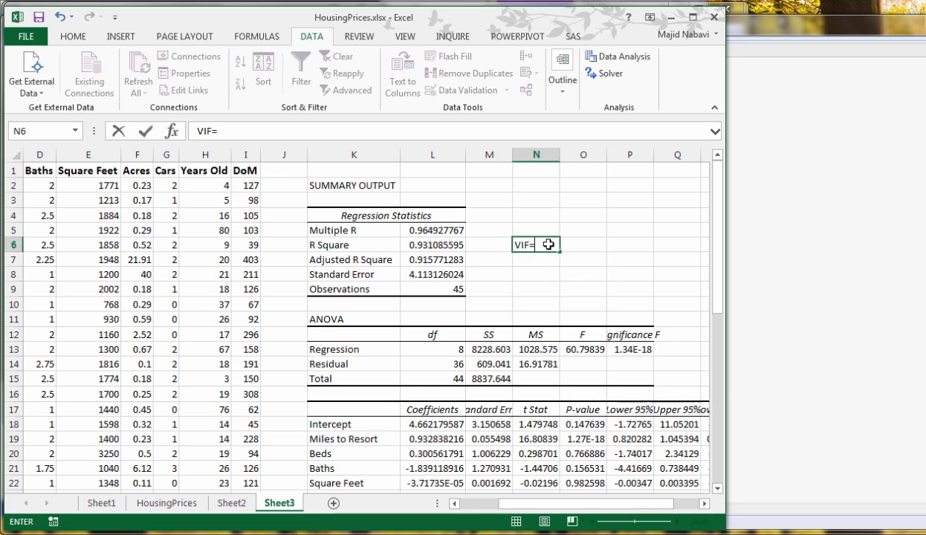
{"action": "key", "text": "Tab"}
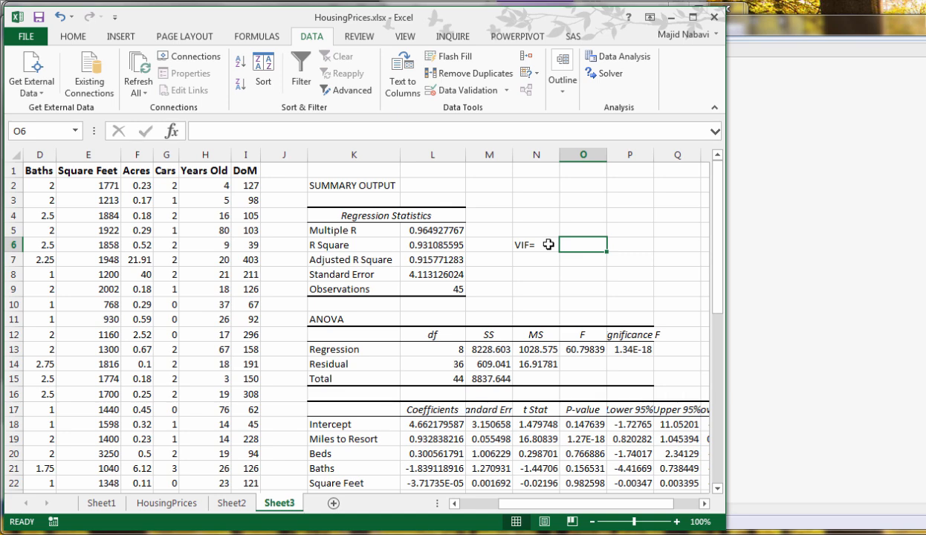
{"action": "type", "text": "="}
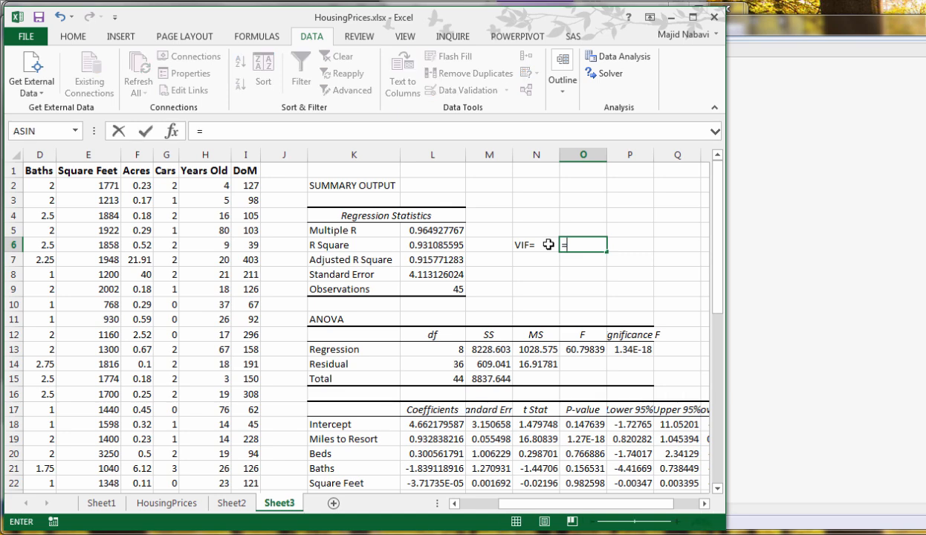
{"action": "type", "text": "1/(1-"}
{"action": "left_click", "coordinate": [456, 245]}
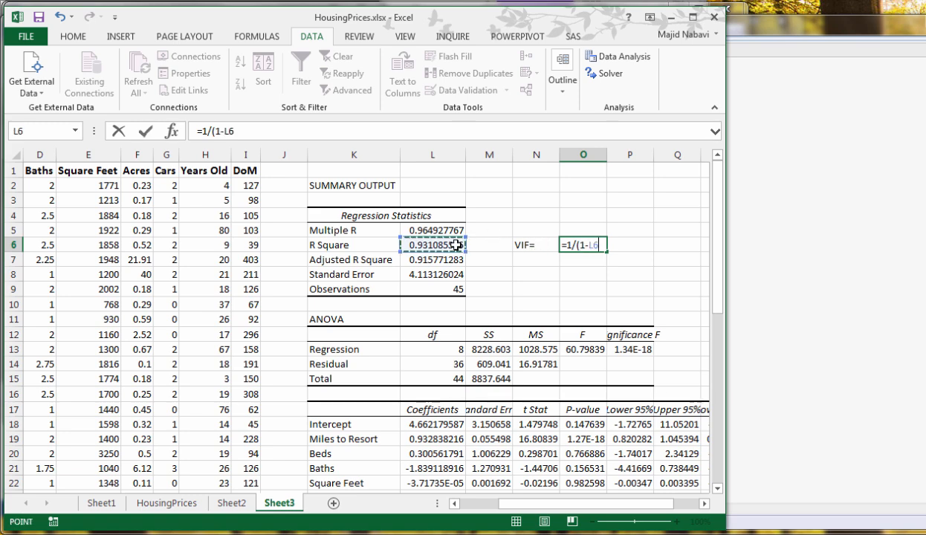
{"action": "type", "text": ")"}
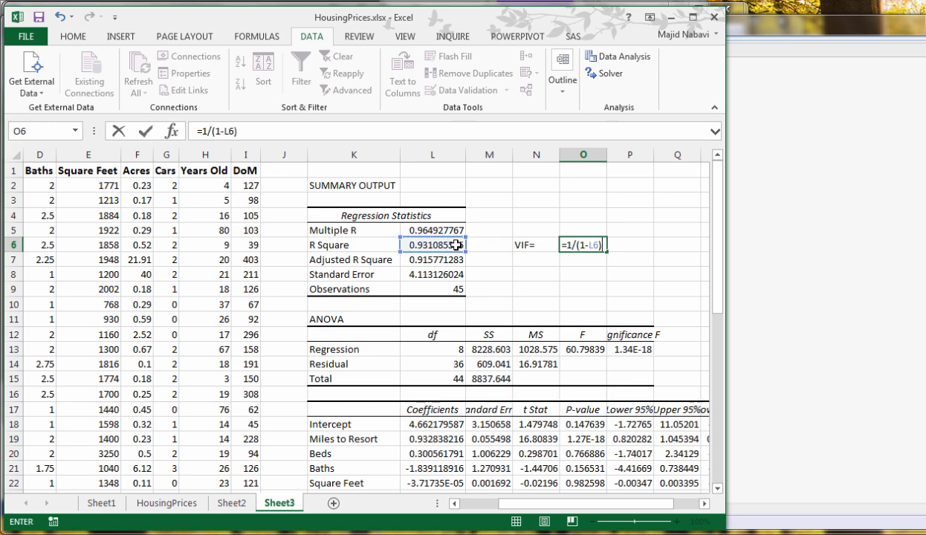
{"action": "key", "text": "Return"}
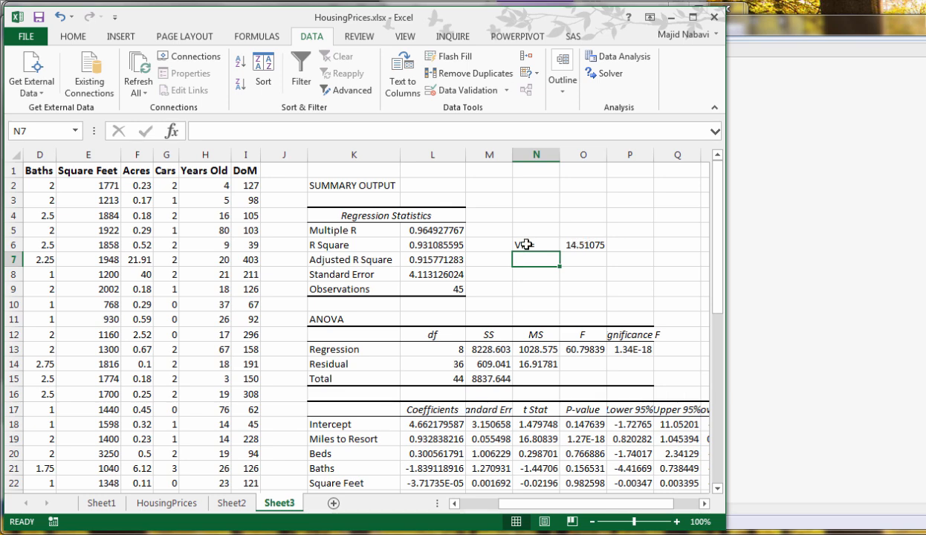
Review the Sheet1 correlation matrix and delete the Miles to Base column from the HousingPrices sheet
{"action": "left_click", "coordinate": [195, 497]}
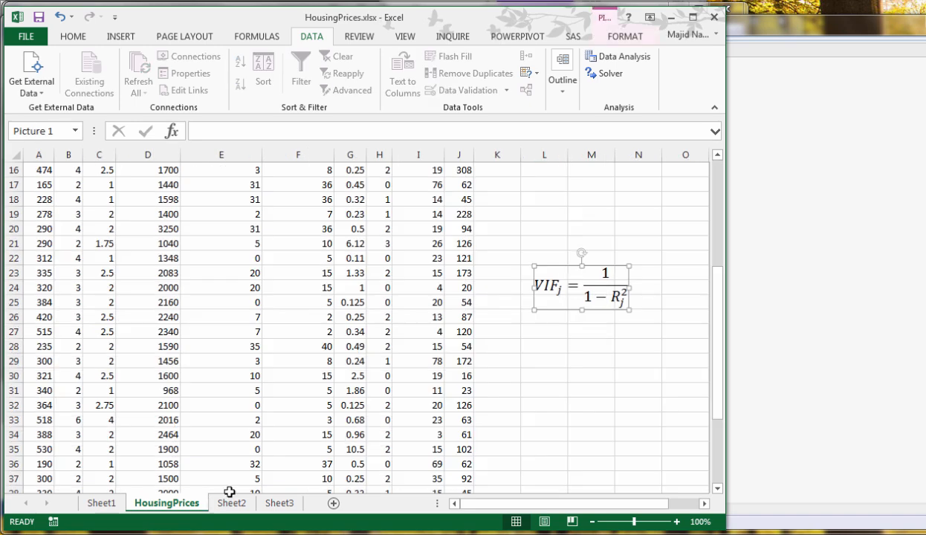
{"action": "left_click", "coordinate": [101, 503]}
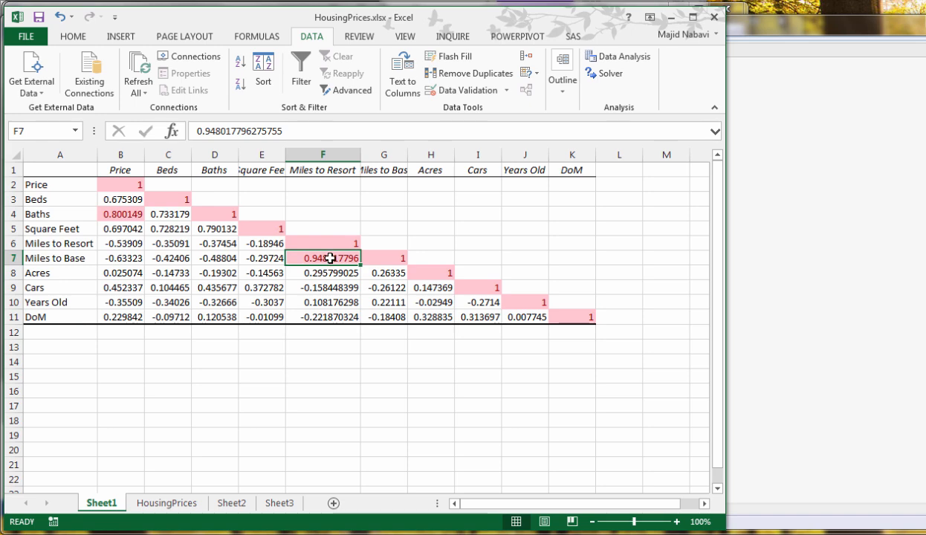
{"action": "key", "text": "ctrl+Page_Down"}
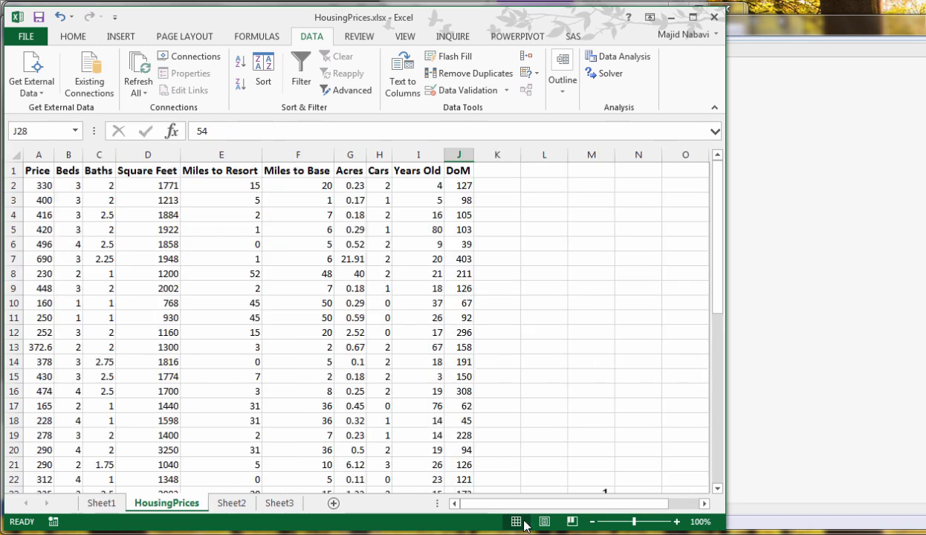
{"action": "left_click", "coordinate": [289, 154]}
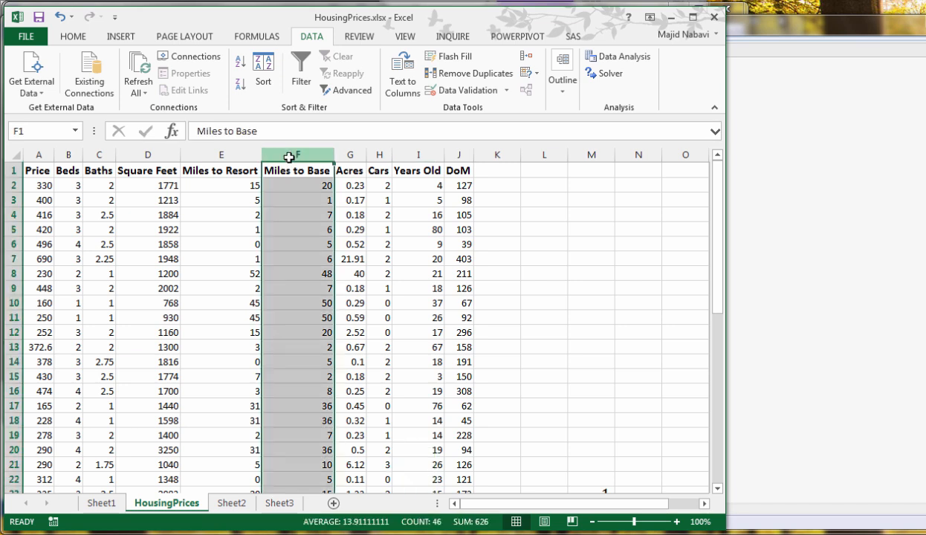
{"action": "right_click", "coordinate": [289, 154]}
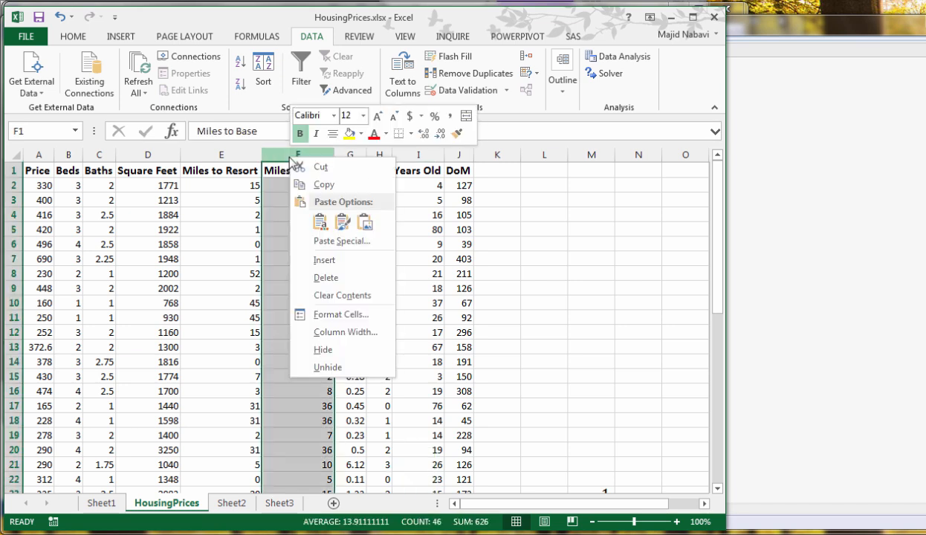
{"action": "left_click", "coordinate": [325, 277]}
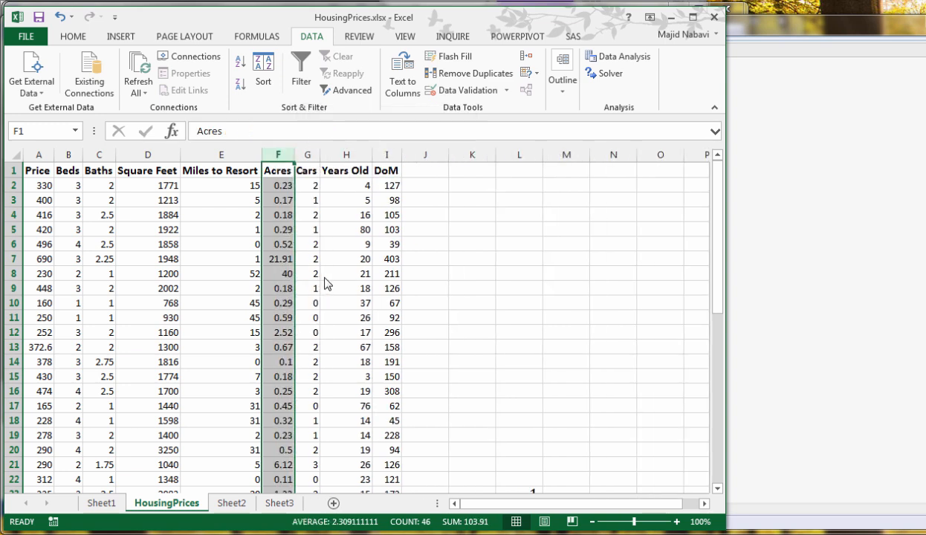
{"action": "left_click", "coordinate": [191, 212]}
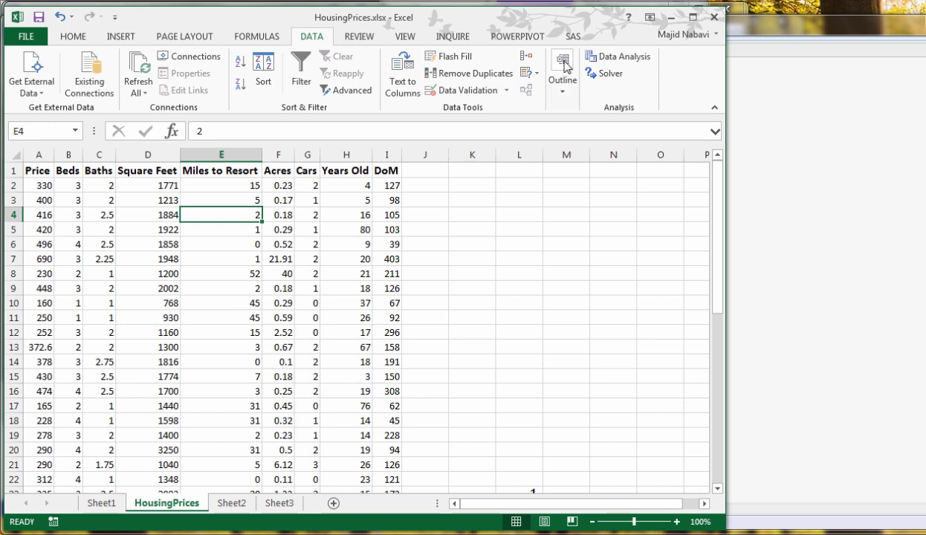
Run a Regression on HousingPrices with Y range $A$1:$A$46 (Price), X range $B$1:$I$46, labels included, and output at $K$2
{"action": "left_click", "coordinate": [617, 58]}
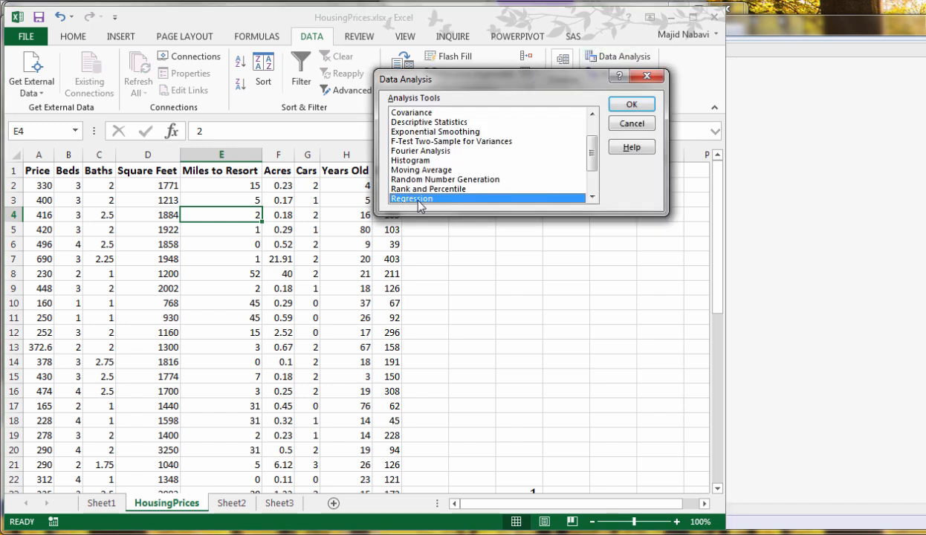
{"action": "left_click", "coordinate": [632, 105]}
{"action": "key", "text": "Tab"}
{"action": "left_click", "coordinate": [580, 71]}
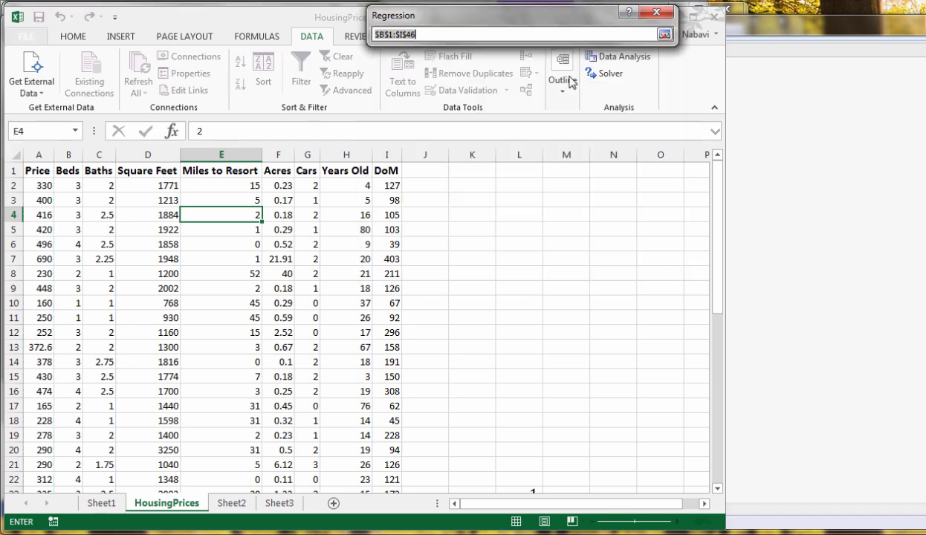
{"action": "left_click", "coordinate": [69, 170]}
{"action": "left_click_drag", "start_coordinate": [69, 170], "coordinate": [400, 165]}
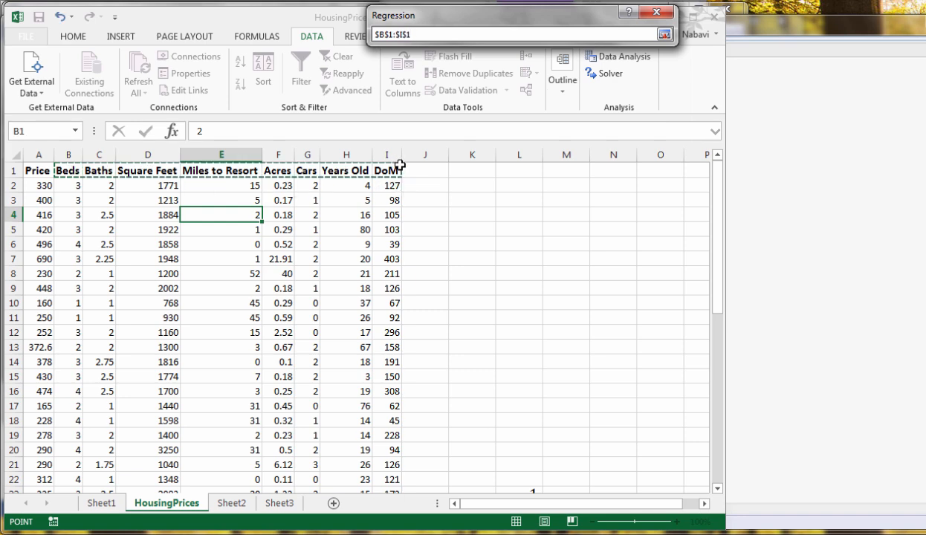
{"action": "key", "text": "ctrl+shift+Down"}
{"action": "left_click", "coordinate": [664, 35]}
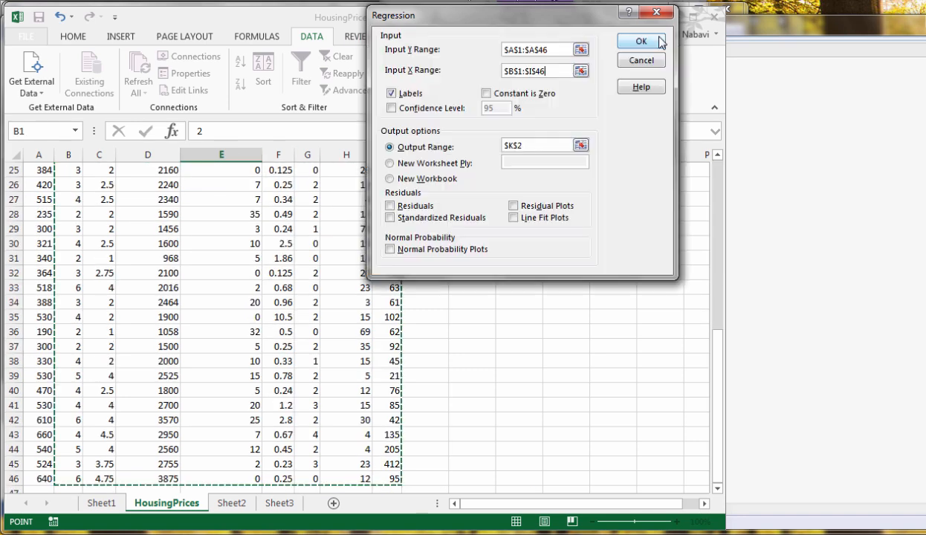
{"action": "left_click", "coordinate": [581, 145]}
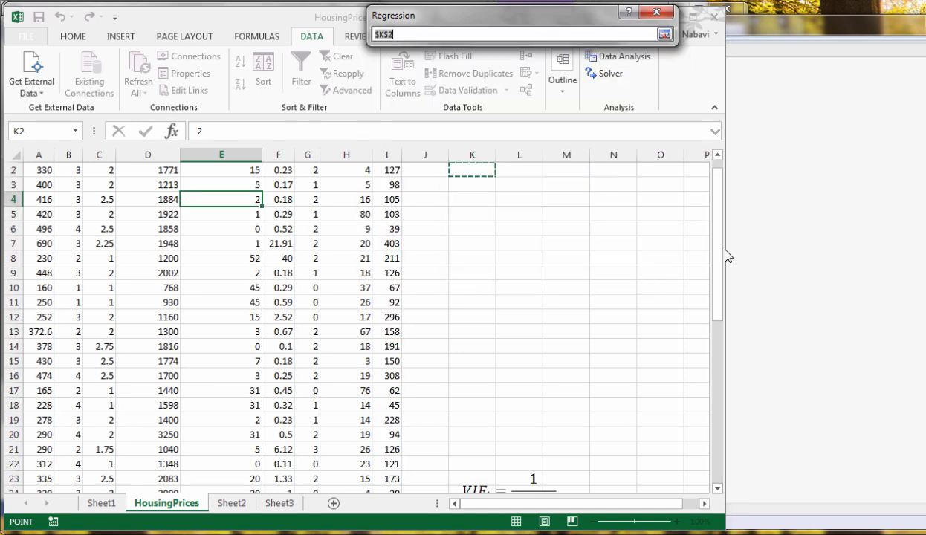
{"action": "left_click", "coordinate": [476, 168]}
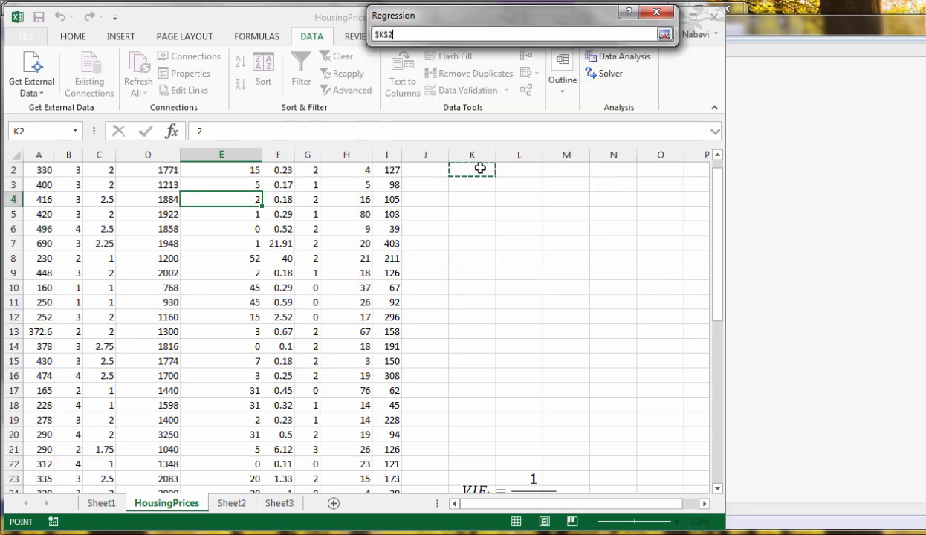
{"action": "left_click", "coordinate": [663, 35]}
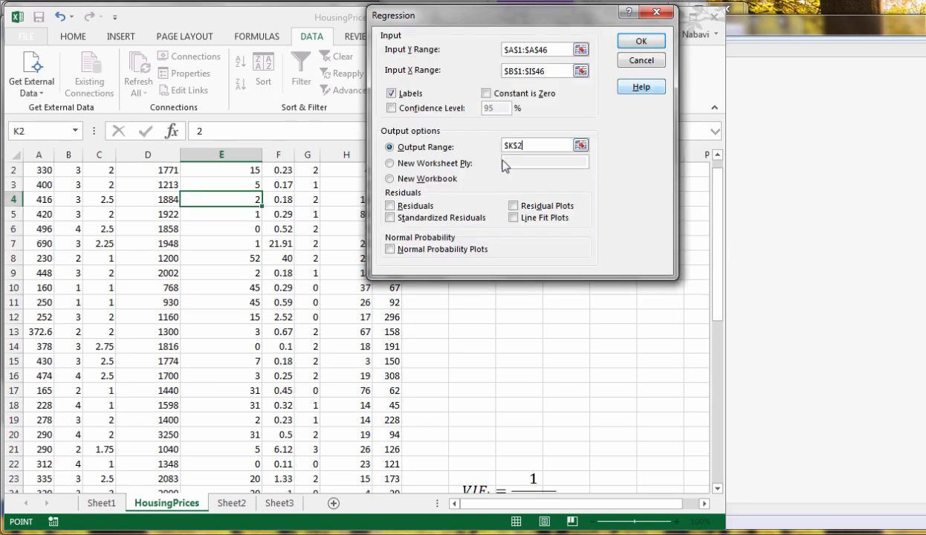
{"action": "left_click", "coordinate": [639, 42]}
Fit column K of the regression output to its contents and color the P-values in O18:O26 red
{"action": "left_click_drag", "start_coordinate": [630, 504], "coordinate": [674, 512]}
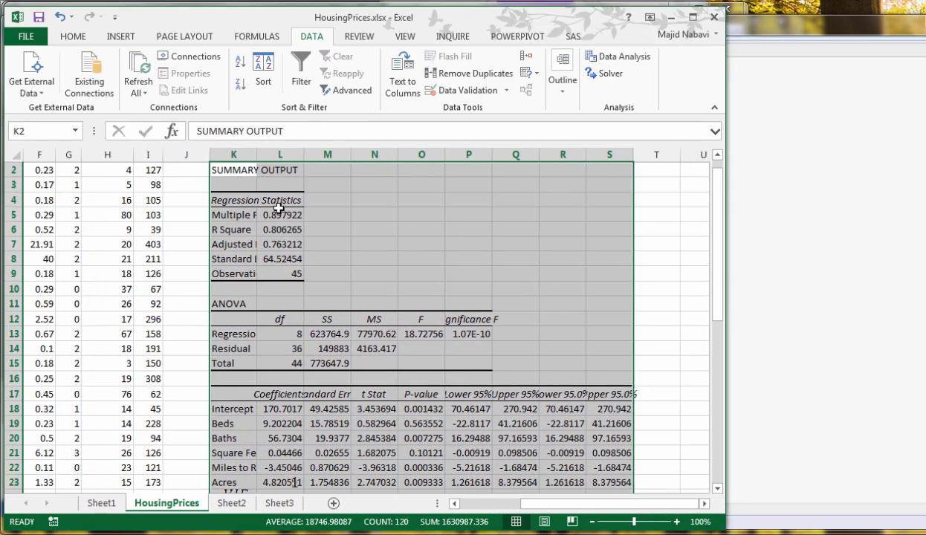
{"action": "double_click", "coordinate": [257, 150]}
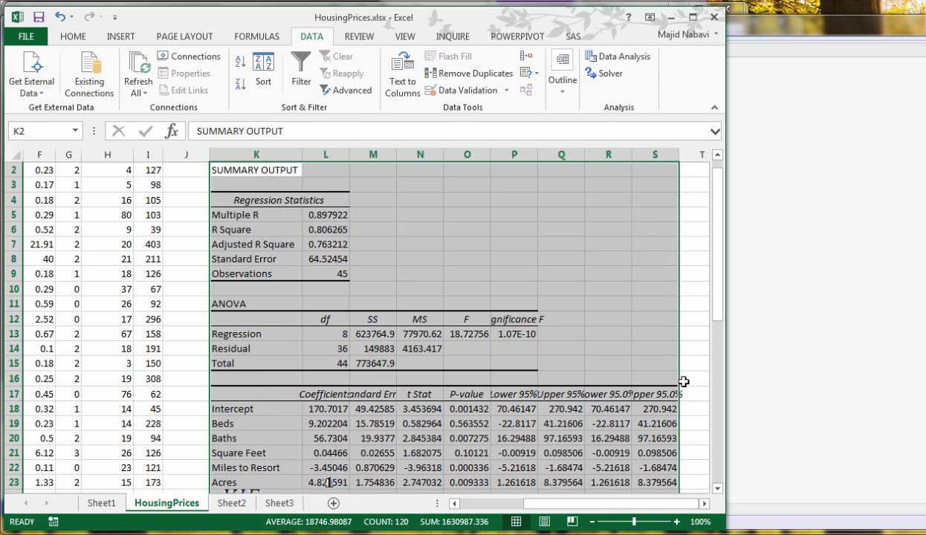
{"action": "left_click_drag", "start_coordinate": [457, 409], "coordinate": [449, 467]}
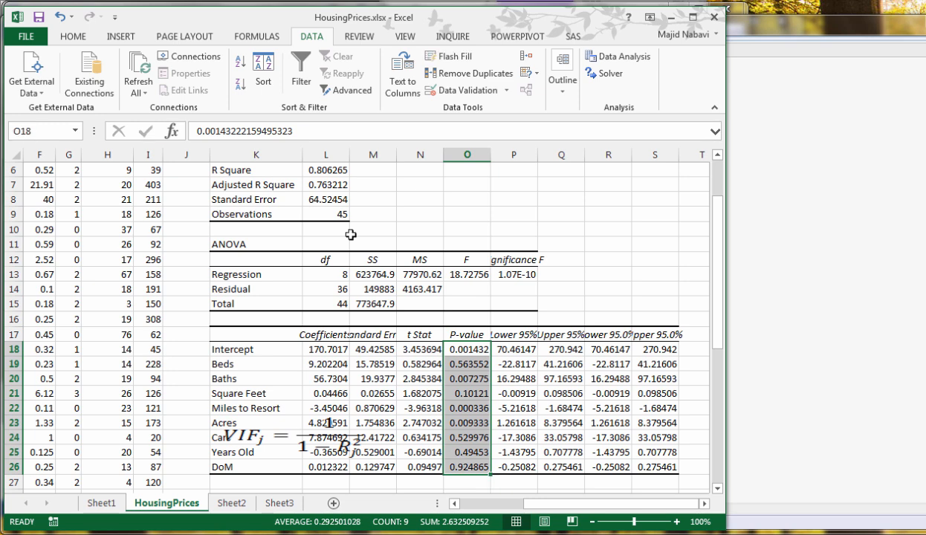
{"action": "left_click", "coordinate": [72, 36]}
{"action": "left_click", "coordinate": [198, 84]}
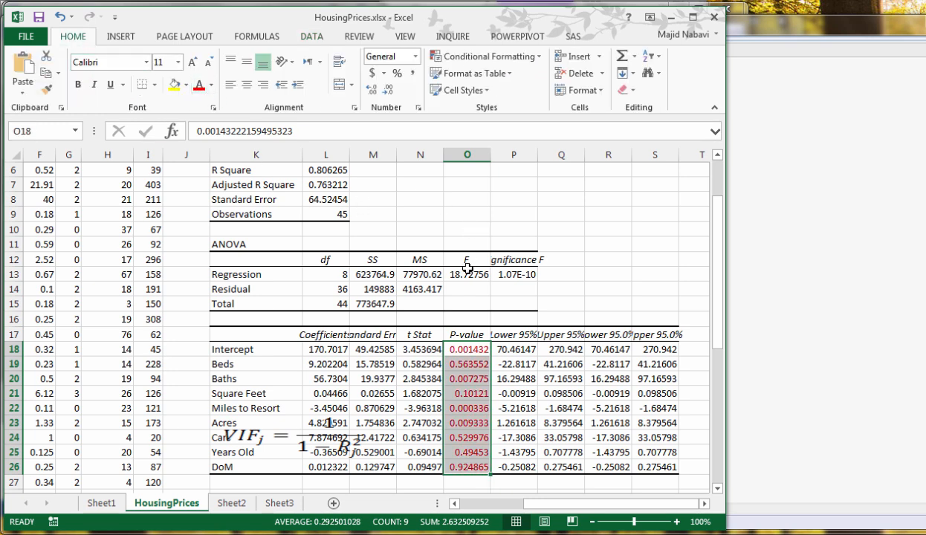
Move the VIF formula picture below the regression coefficient table and select the DoM P-value in O26
{"action": "left_click_drag", "start_coordinate": [724, 280], "coordinate": [723, 330]}
{"action": "left_click", "coordinate": [286, 331]}
{"action": "left_click_drag", "start_coordinate": [286, 331], "coordinate": [252, 433]}
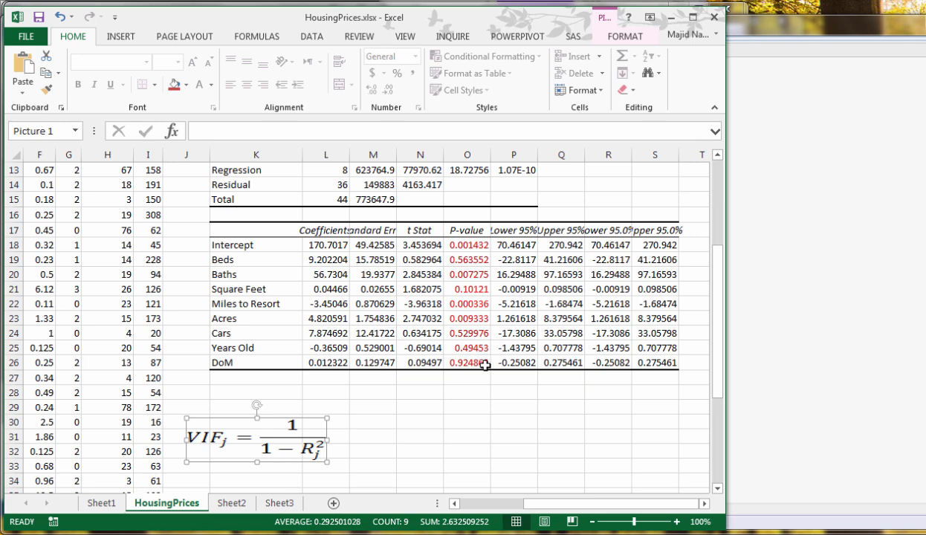
{"action": "left_click", "coordinate": [477, 366]}
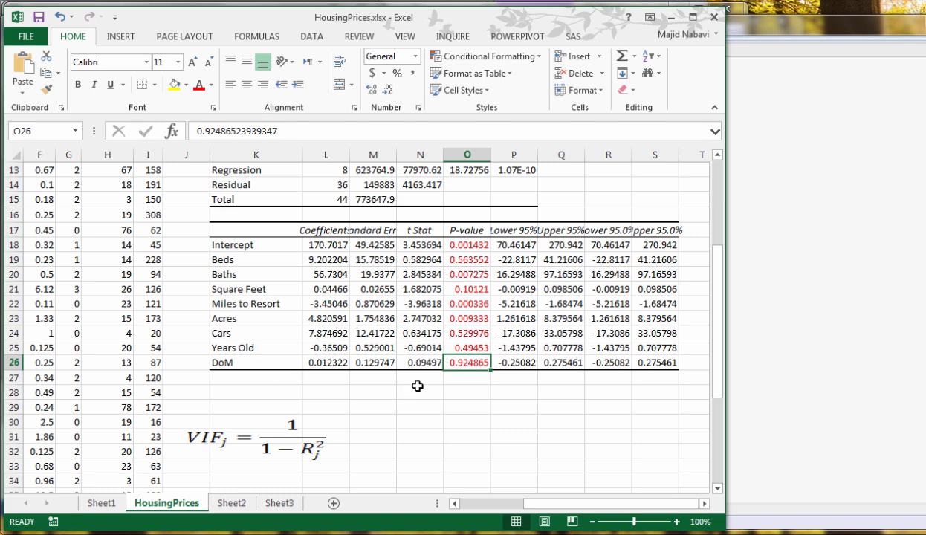
Clear everything in J1:S26, including the regression output and its formatting, and delete the VIF formula picture
{"action": "left_click", "coordinate": [666, 364]}
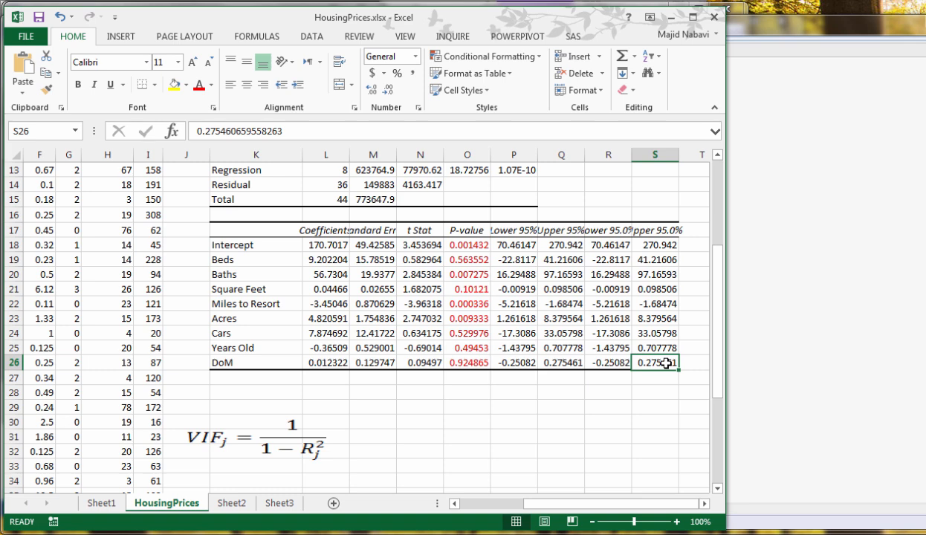
{"action": "left_click_drag", "start_coordinate": [666, 364], "coordinate": [253, 48]}
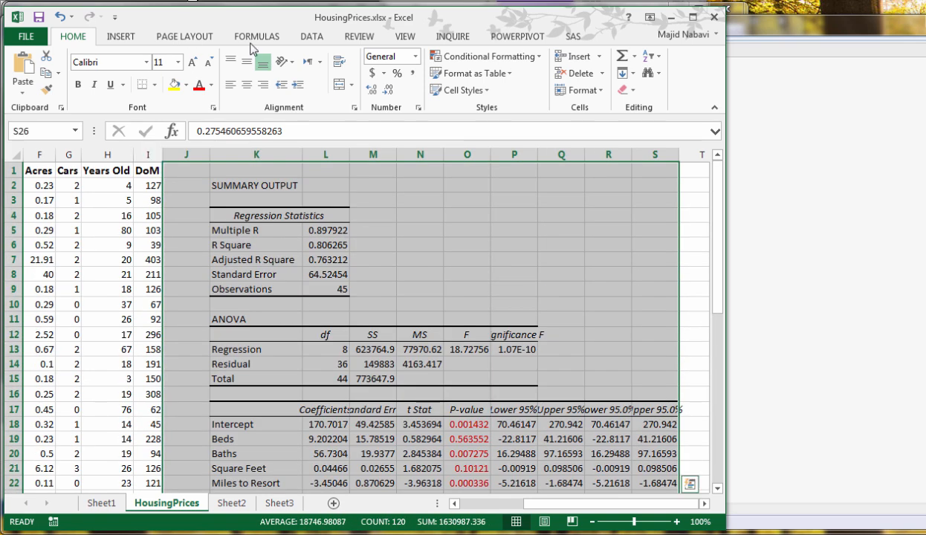
{"action": "left_click", "coordinate": [629, 92]}
{"action": "left_click", "coordinate": [646, 99]}
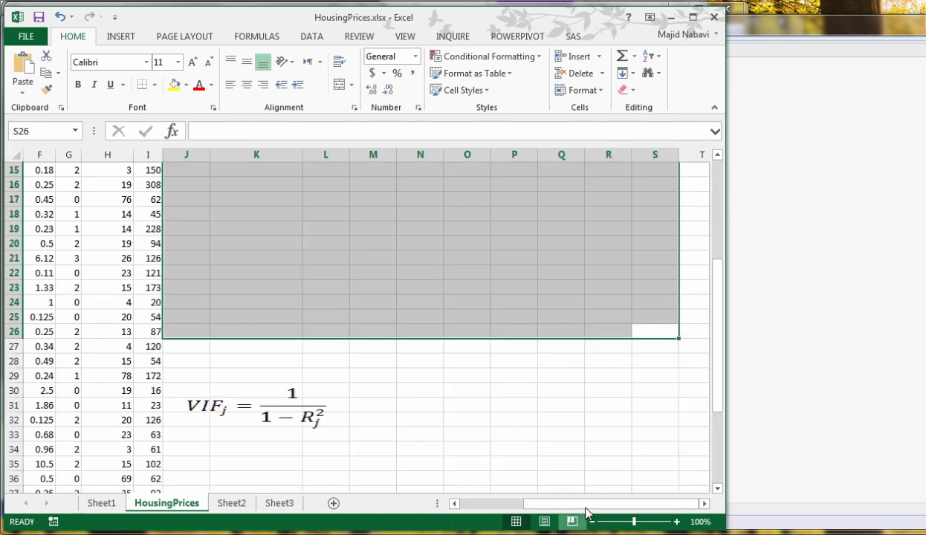
{"action": "left_click", "coordinate": [318, 417]}
{"action": "key", "text": "Delete"}
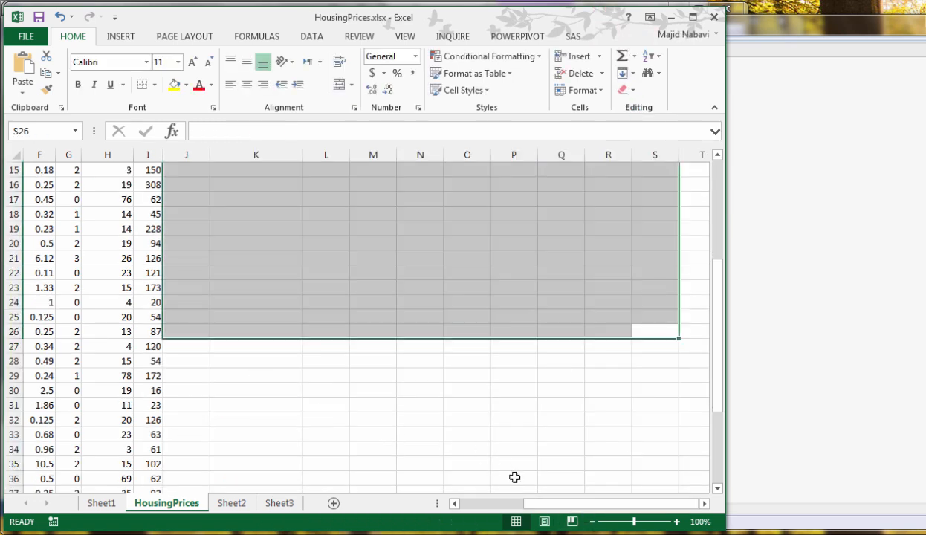
Delete the DoM column from the HousingPrices data
{"action": "left_click_drag", "start_coordinate": [558, 506], "coordinate": [326, 501]}
{"action": "left_click", "coordinate": [500, 417]}
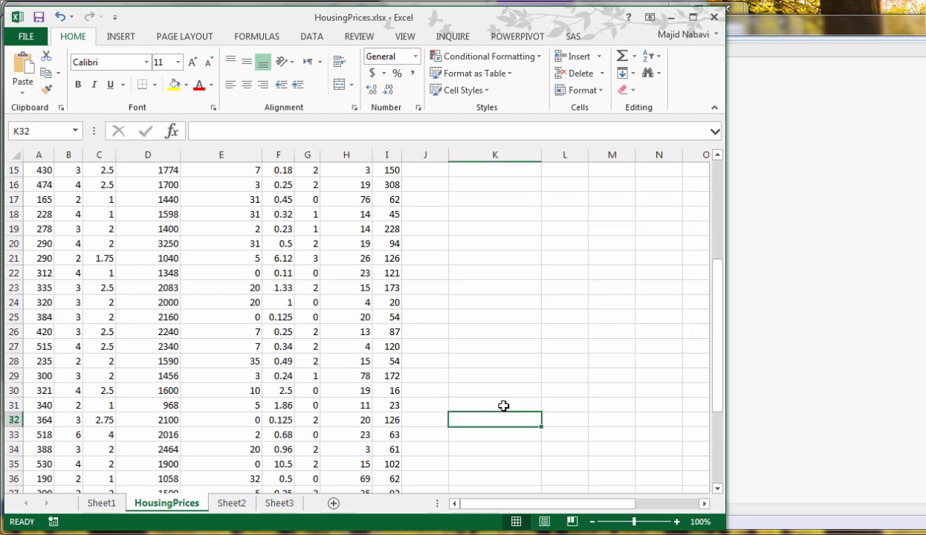
{"action": "scroll", "coordinate": [459, 365], "scroll_direction": "up", "scroll_amount": 5}
{"action": "left_click", "coordinate": [391, 155]}
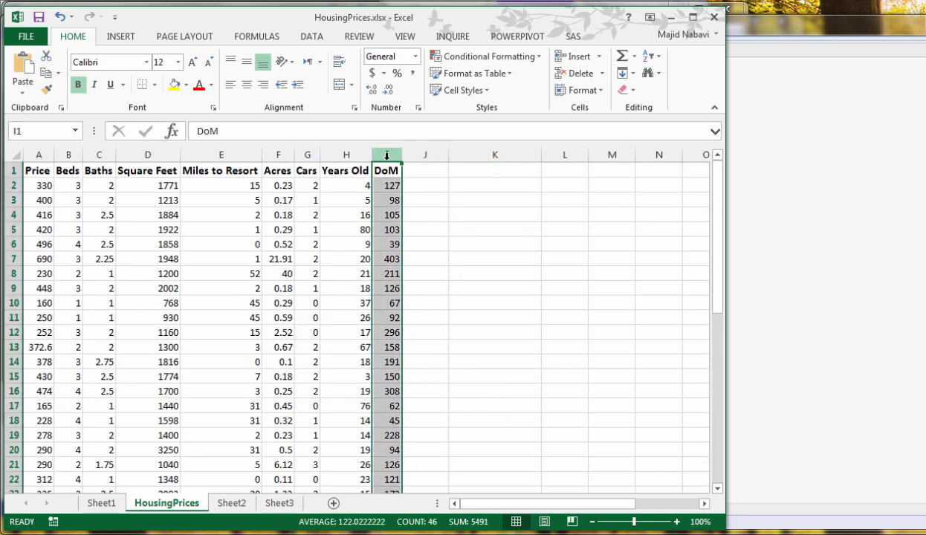
{"action": "right_click", "coordinate": [388, 156]}
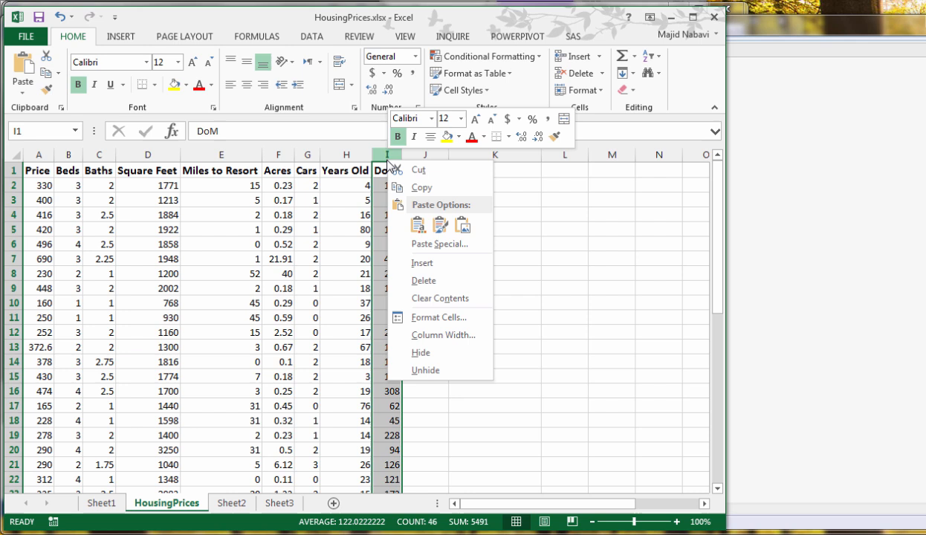
{"action": "left_click", "coordinate": [423, 280]}
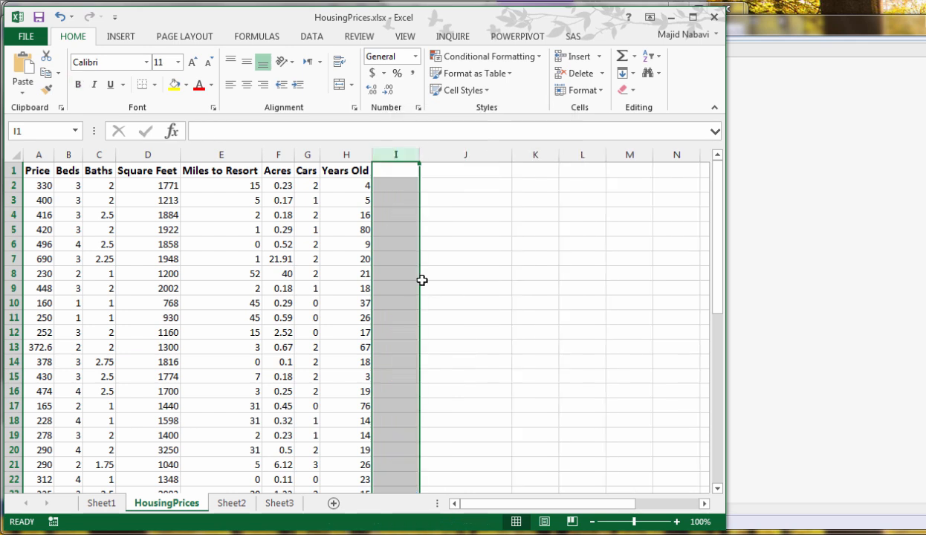
{"action": "left_click", "coordinate": [231, 192]}
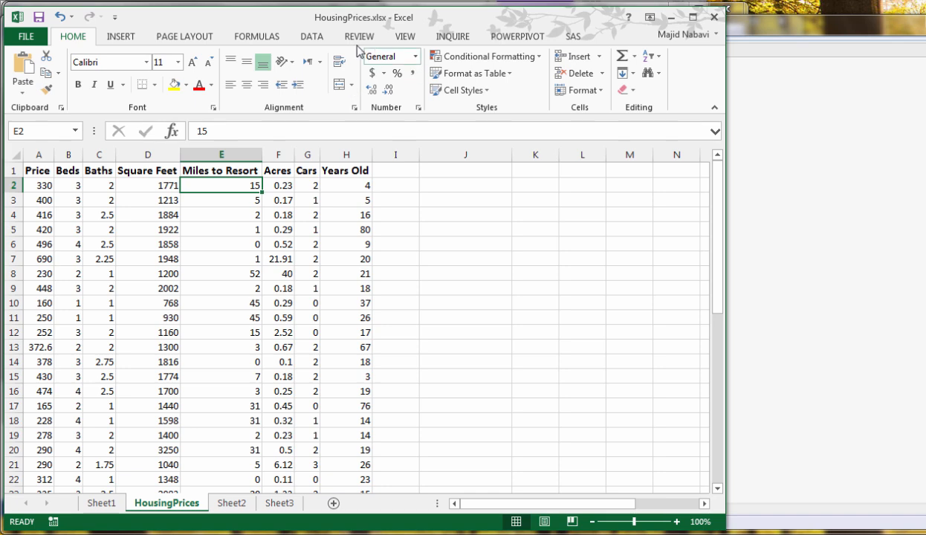
Rerun the Price regression with X range $B$1:$H$46, keeping Y range $A$1:$A$46, labels and output at $K$2
{"action": "left_click", "coordinate": [314, 37]}
{"action": "left_click", "coordinate": [624, 58]}
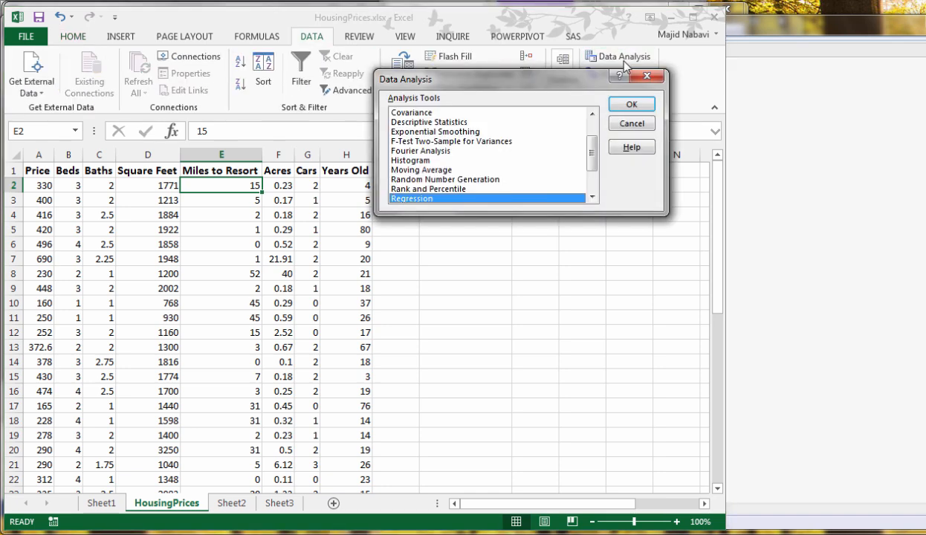
{"action": "left_click", "coordinate": [632, 106]}
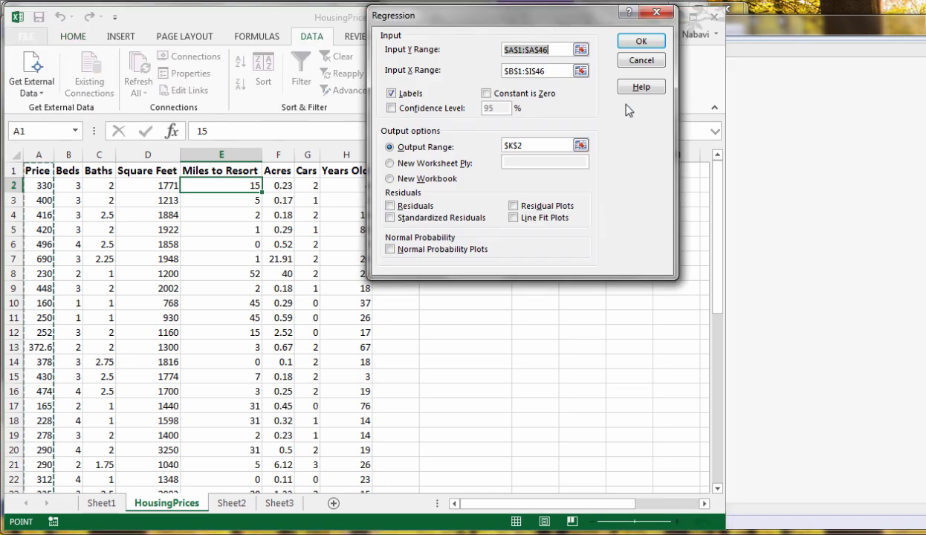
{"action": "left_click_drag", "start_coordinate": [467, 22], "coordinate": [444, 73]}
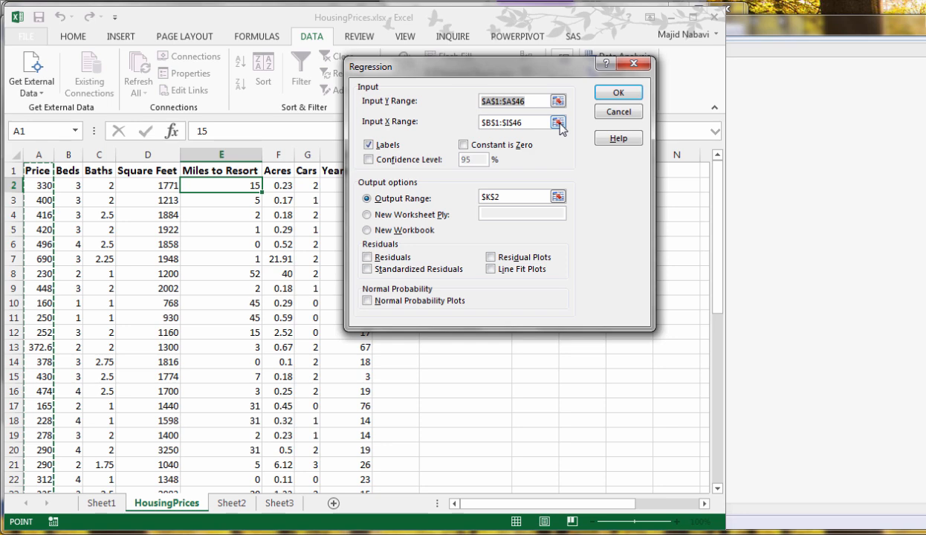
{"action": "left_click", "coordinate": [558, 122]}
{"action": "left_click_drag", "start_coordinate": [64, 166], "coordinate": [345, 158]}
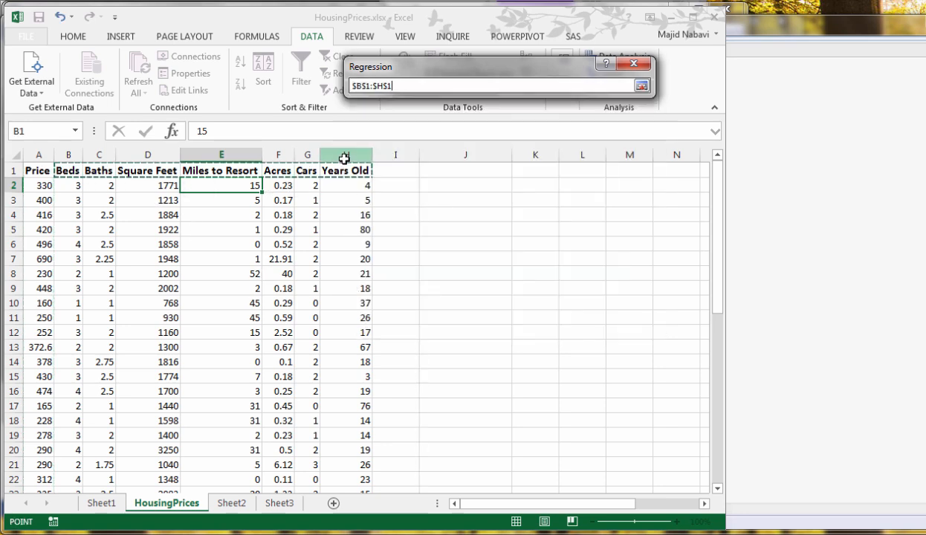
{"action": "key", "text": "ctrl+shift+Down"}
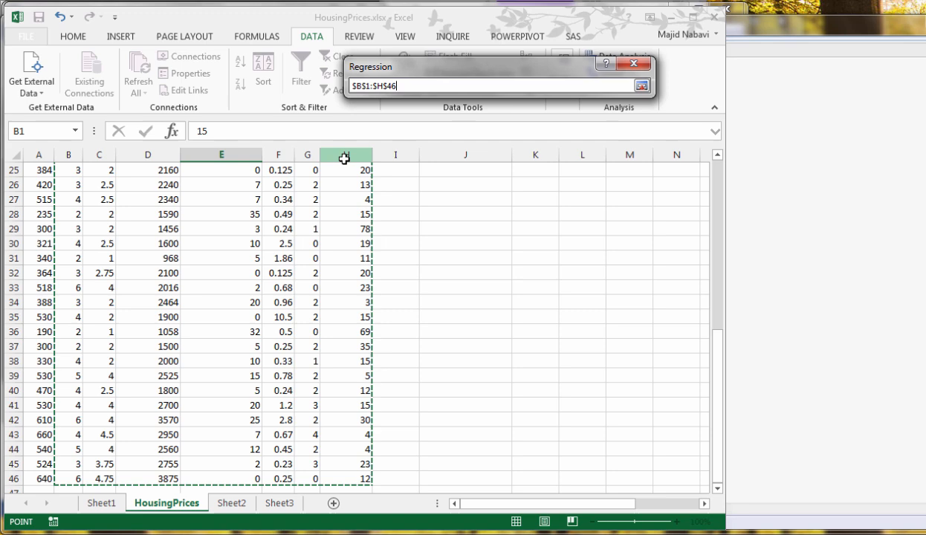
{"action": "left_click", "coordinate": [641, 87]}
{"action": "left_click", "coordinate": [610, 94]}
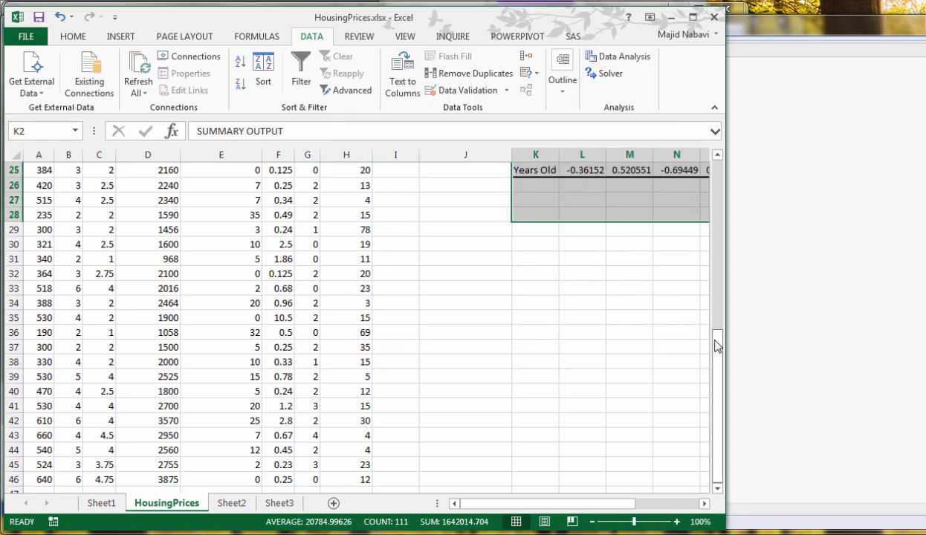
Color the regression P-values in O18:O25 red and select the Beds P-value in O19
{"action": "left_click_drag", "start_coordinate": [716, 342], "coordinate": [716, 170]}
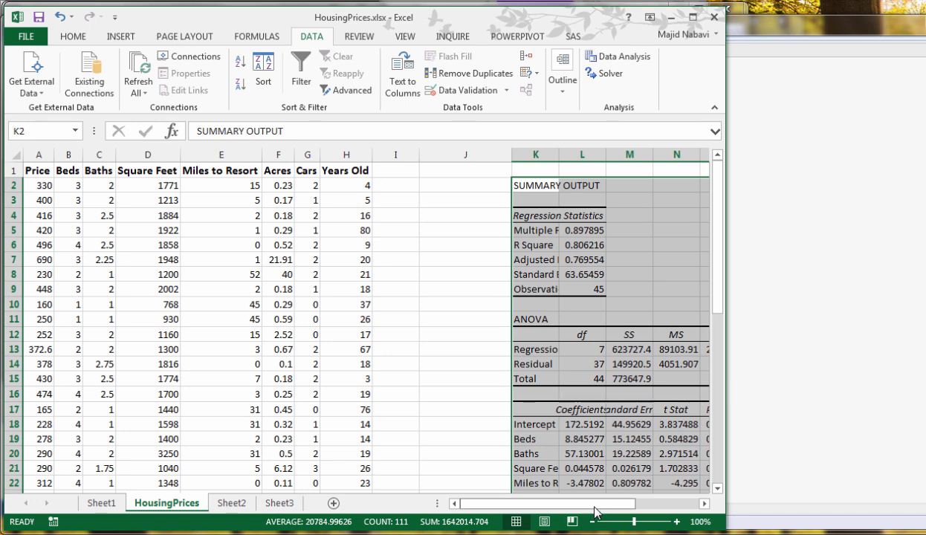
{"action": "left_click_drag", "start_coordinate": [594, 511], "coordinate": [658, 511]}
{"action": "left_click", "coordinate": [642, 353]}
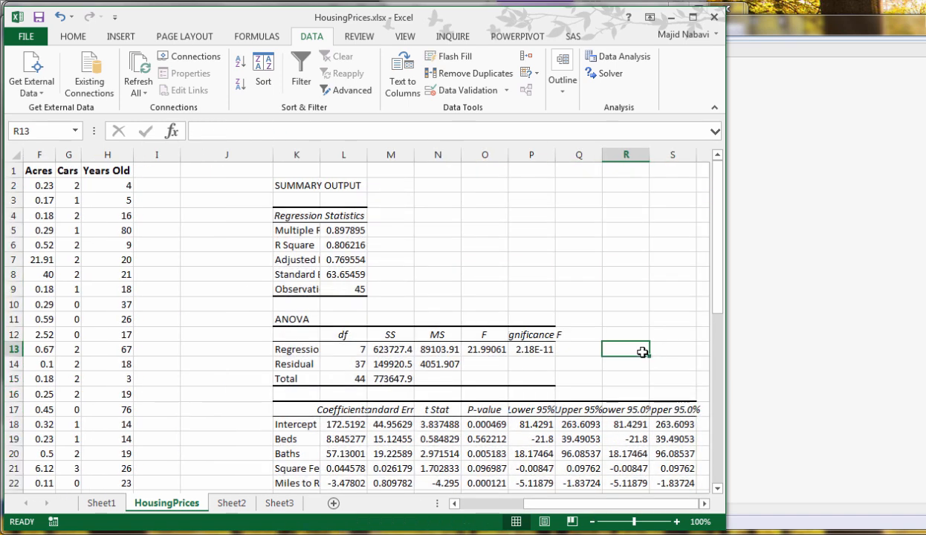
{"action": "scroll", "coordinate": [643, 353], "scroll_direction": "down", "scroll_amount": 3}
{"action": "left_click", "coordinate": [485, 290]}
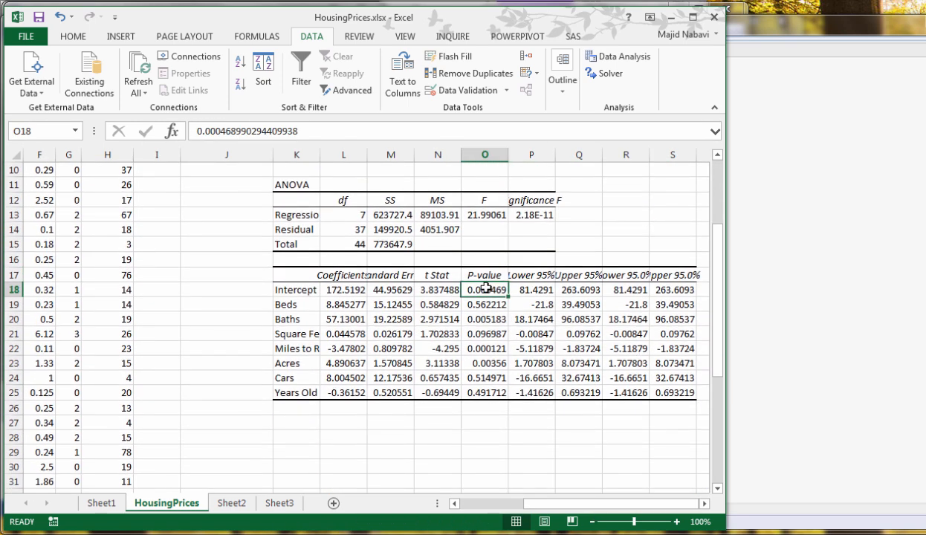
{"action": "left_click_drag", "start_coordinate": [484, 290], "coordinate": [486, 392]}
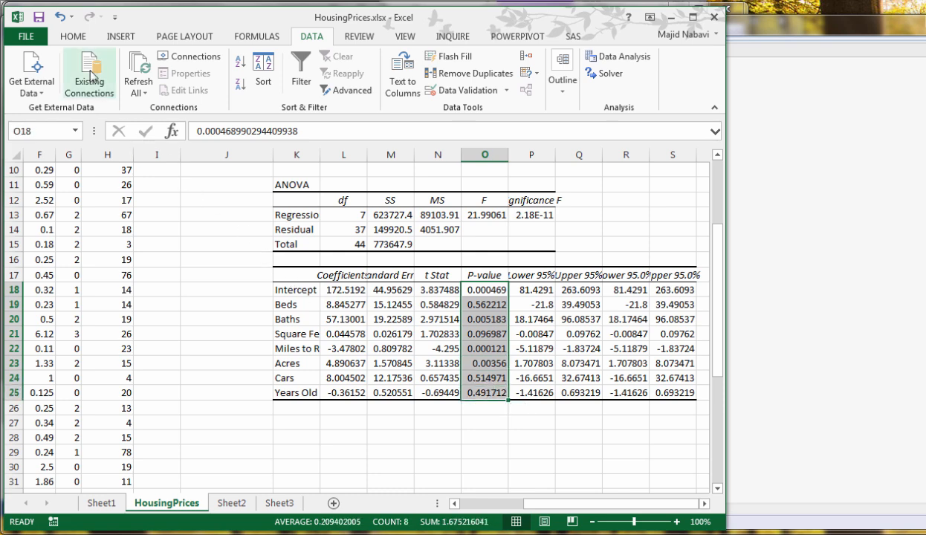
{"action": "left_click", "coordinate": [73, 36]}
{"action": "left_click", "coordinate": [199, 84]}
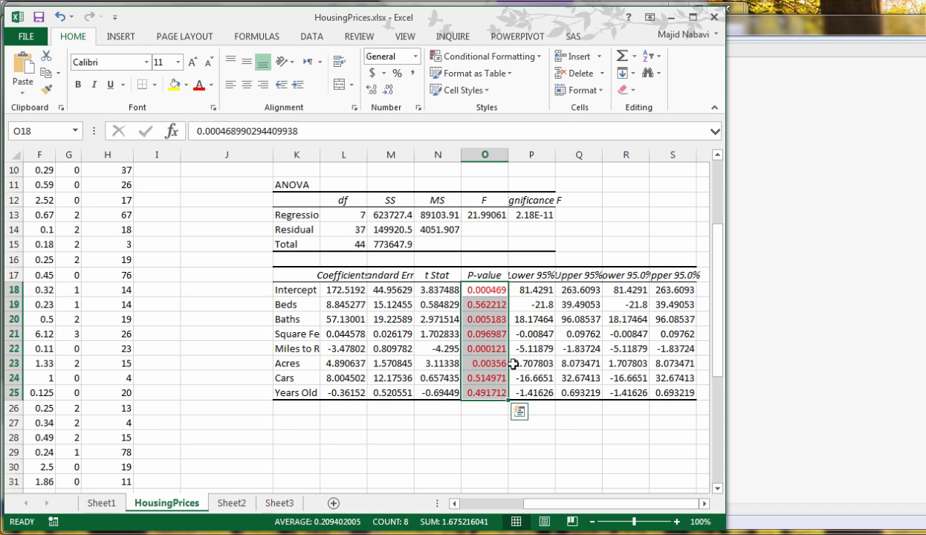
{"action": "left_click", "coordinate": [485, 304]}
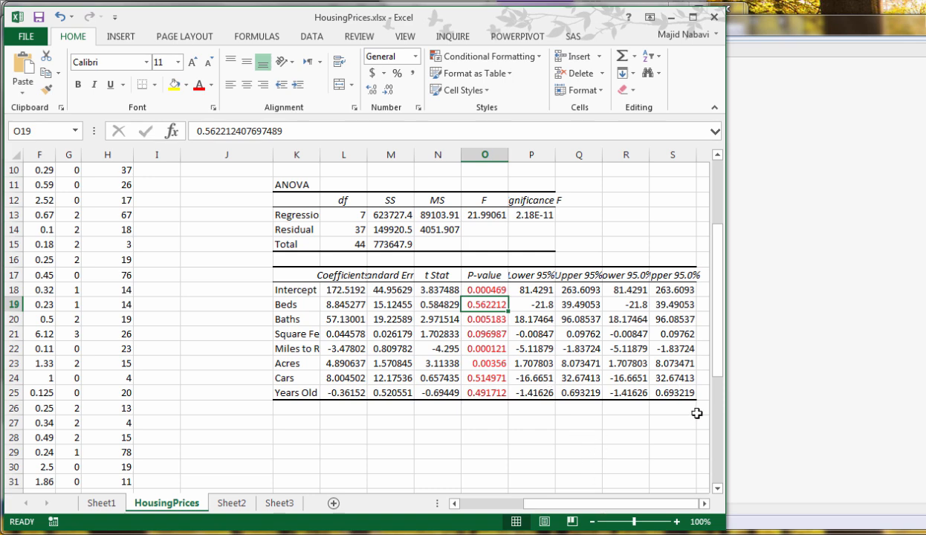
Clear everything in K1:T26, including the regression output and its formatting
{"action": "left_click_drag", "start_coordinate": [696, 413], "coordinate": [283, 87]}
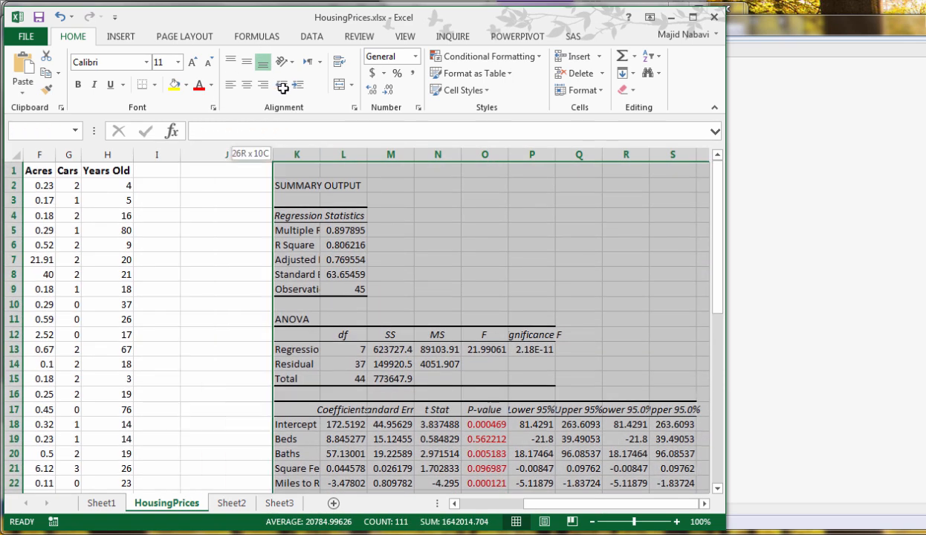
{"action": "left_click", "coordinate": [626, 90]}
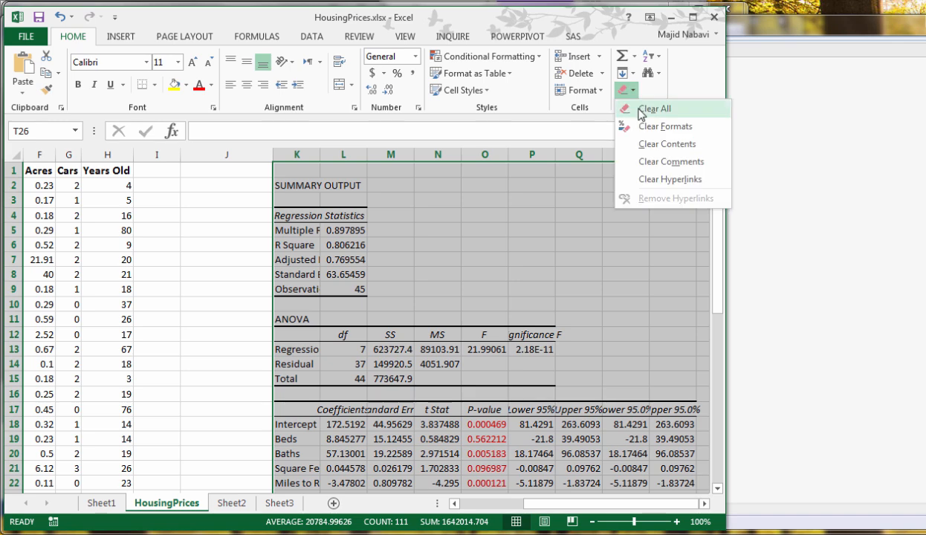
{"action": "left_click", "coordinate": [641, 110]}
Delete the Beds column from the HousingPrices data
{"action": "left_click_drag", "start_coordinate": [583, 507], "coordinate": [451, 487]}
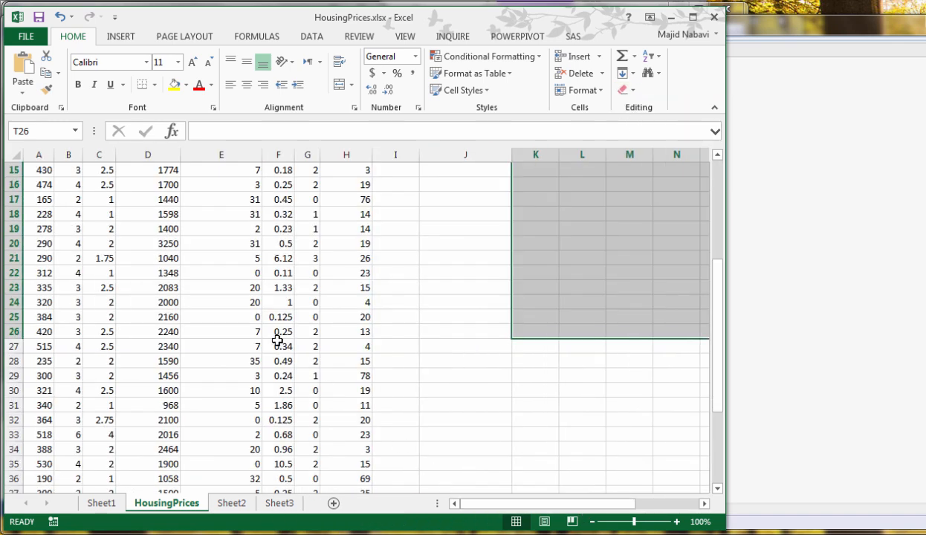
{"action": "scroll", "coordinate": [260, 333], "scroll_direction": "up", "scroll_amount": 5}
{"action": "left_click", "coordinate": [68, 154]}
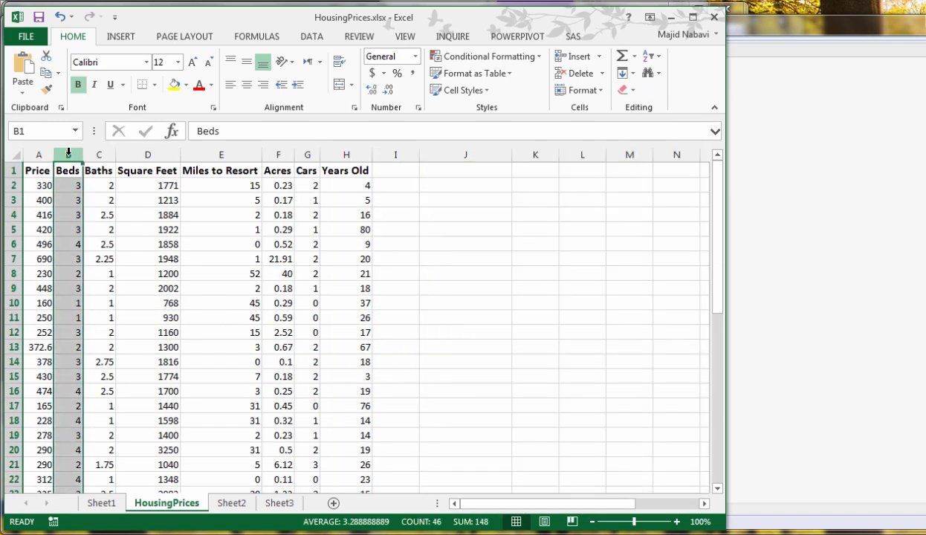
{"action": "right_click", "coordinate": [67, 154]}
{"action": "left_click", "coordinate": [109, 277]}
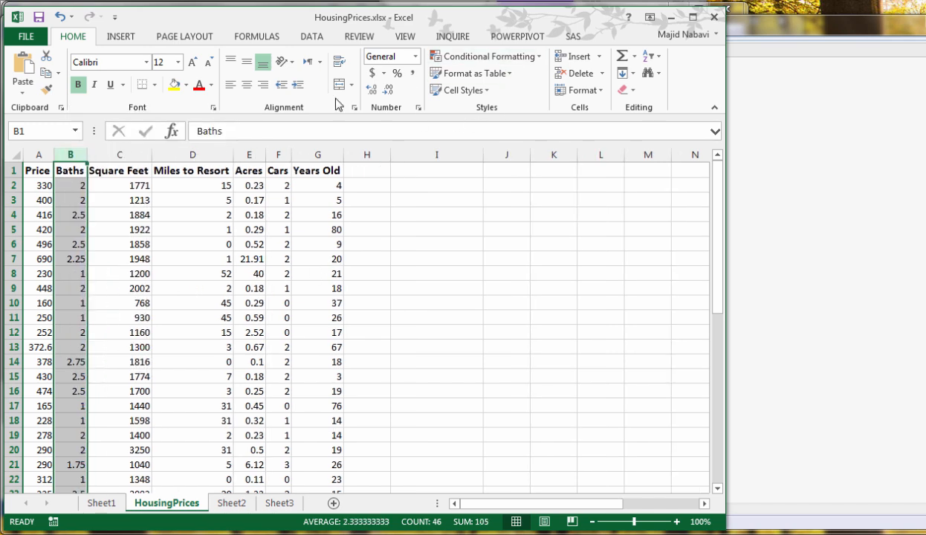
Rerun the Price regression with X range $B$1:$G$46, keeping Y range $A$1:$A$46, labels and output at $K$2
{"action": "left_click", "coordinate": [316, 35]}
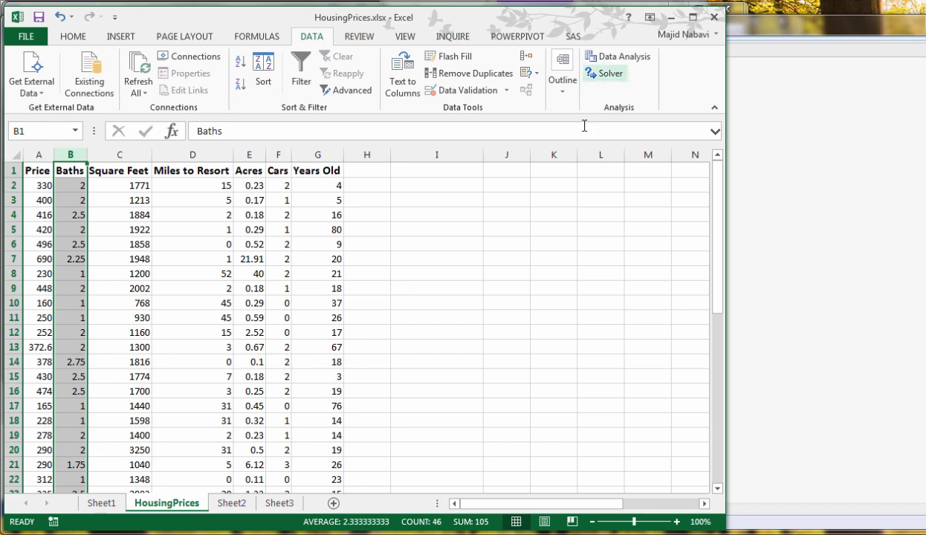
{"action": "left_click", "coordinate": [622, 58]}
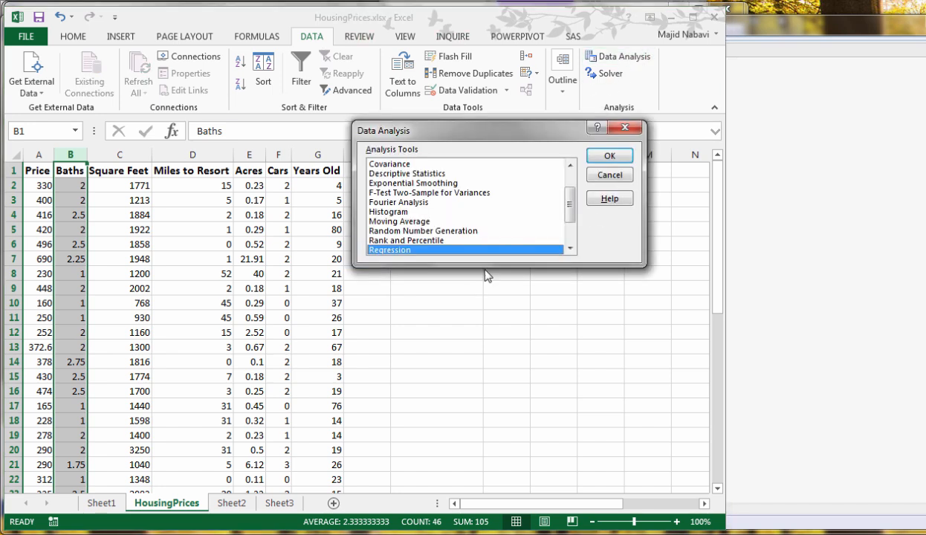
{"action": "left_click", "coordinate": [610, 157]}
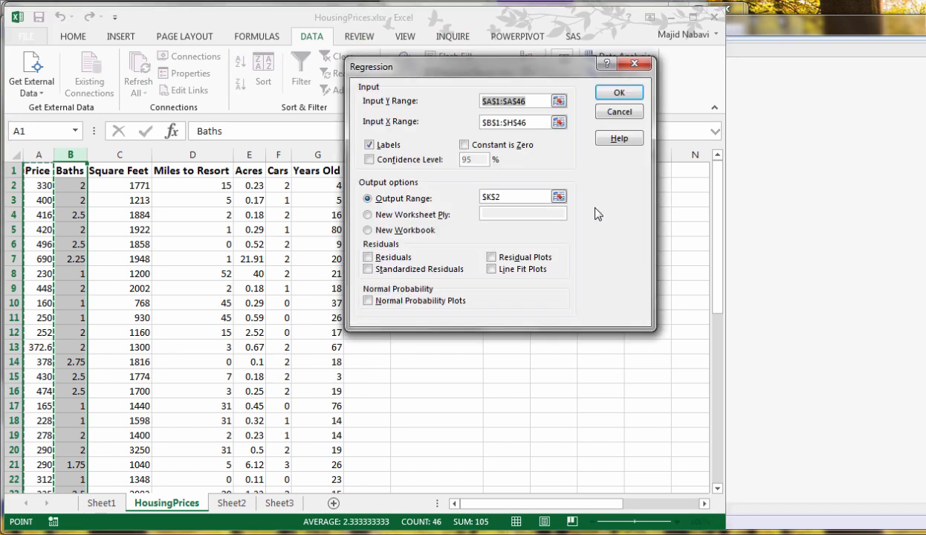
{"action": "left_click", "coordinate": [558, 122]}
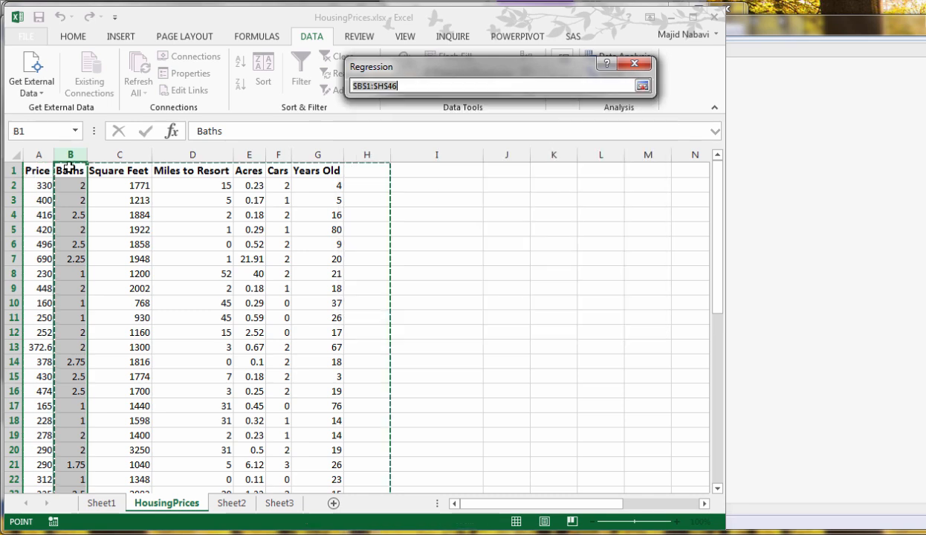
{"action": "left_click_drag", "start_coordinate": [71, 170], "coordinate": [305, 171]}
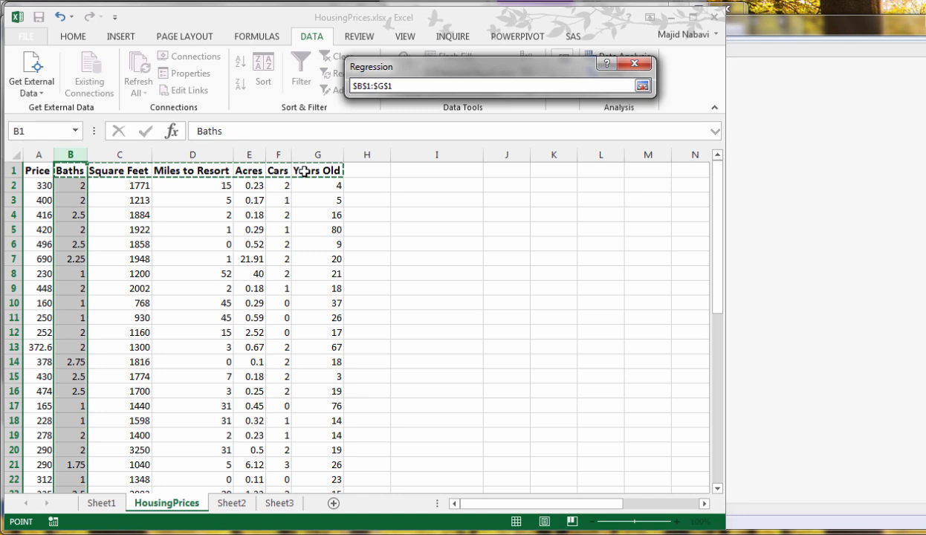
{"action": "key", "text": "ctrl+shift+Down"}
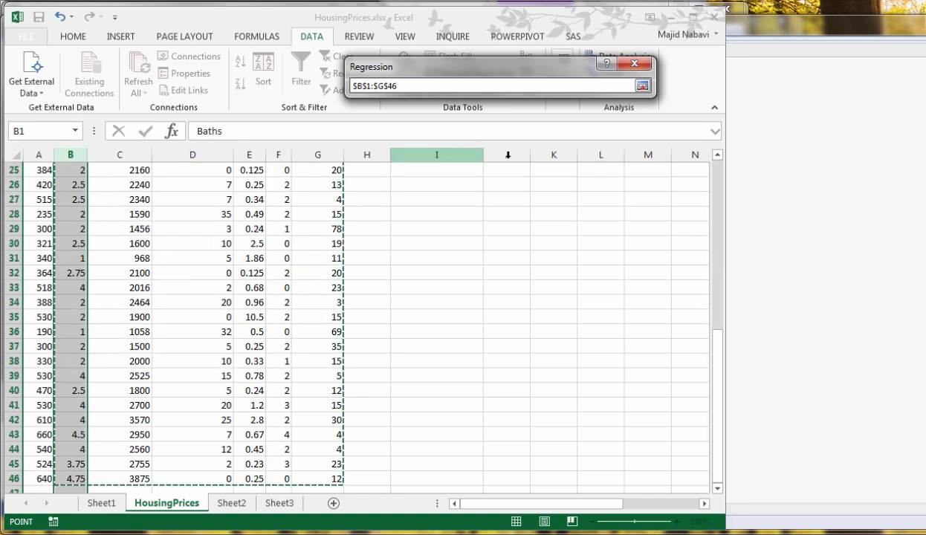
{"action": "left_click", "coordinate": [643, 87]}
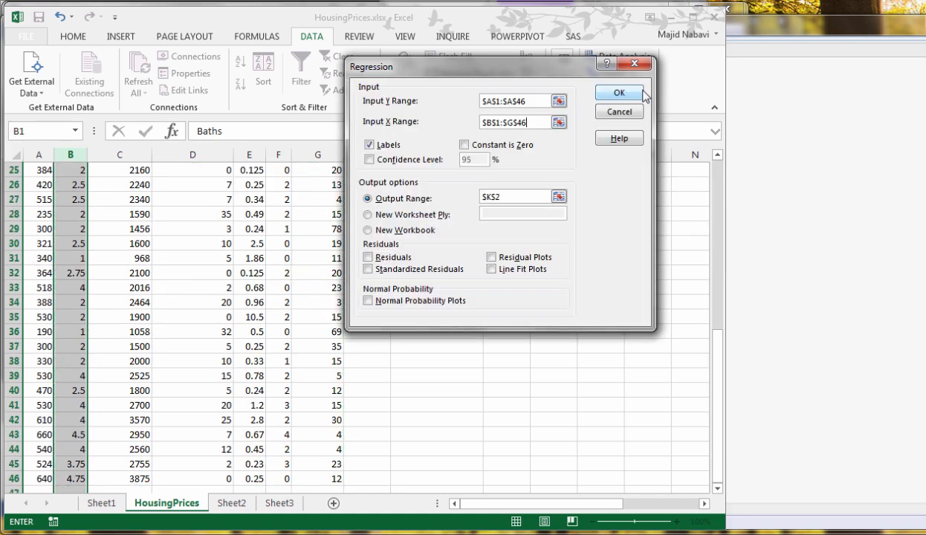
{"action": "left_click", "coordinate": [634, 96]}
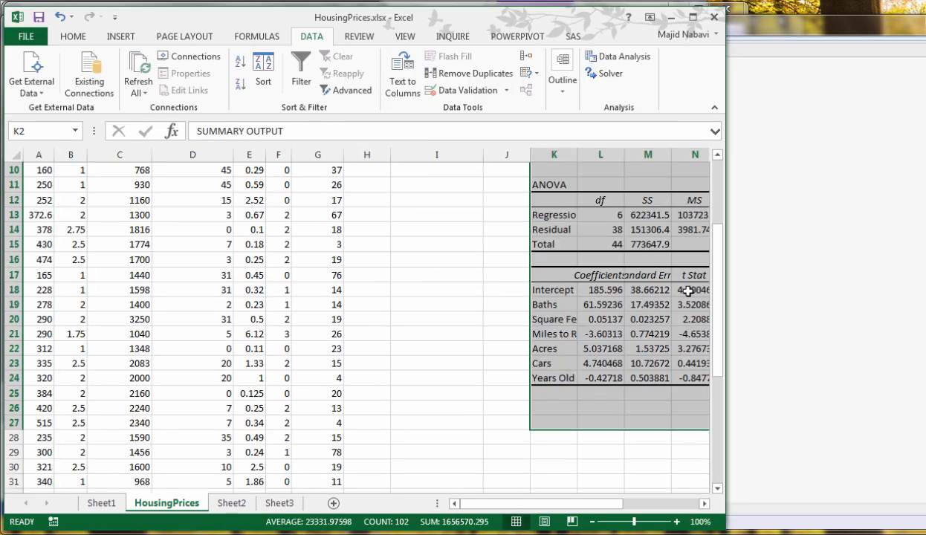
Color the P-values in O18:O24 red and widen column O, ending on the Cars P-value in O23
{"action": "left_click_drag", "start_coordinate": [614, 505], "coordinate": [696, 505]}
{"action": "left_click_drag", "start_coordinate": [495, 292], "coordinate": [490, 378]}
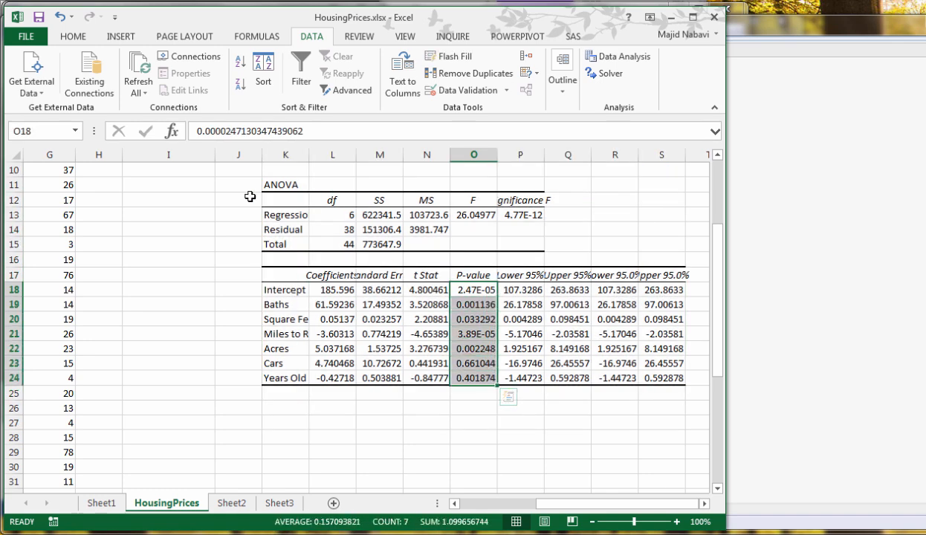
{"action": "left_click", "coordinate": [73, 36]}
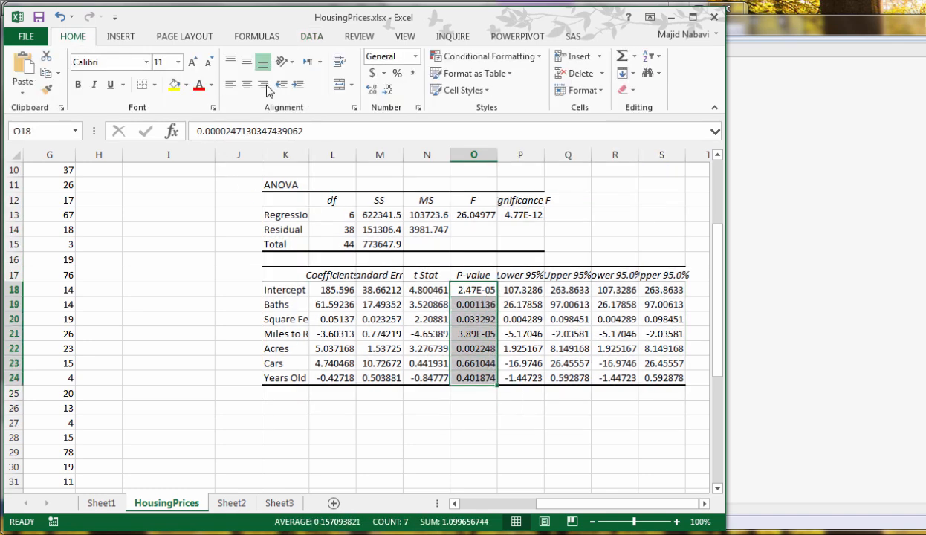
{"action": "left_click", "coordinate": [196, 89]}
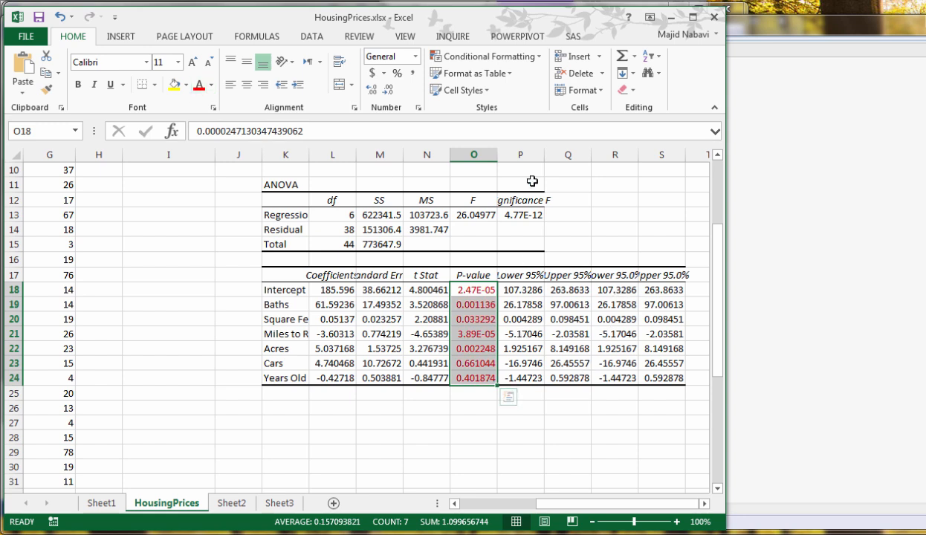
{"action": "left_click_drag", "start_coordinate": [497, 154], "coordinate": [508, 156]}
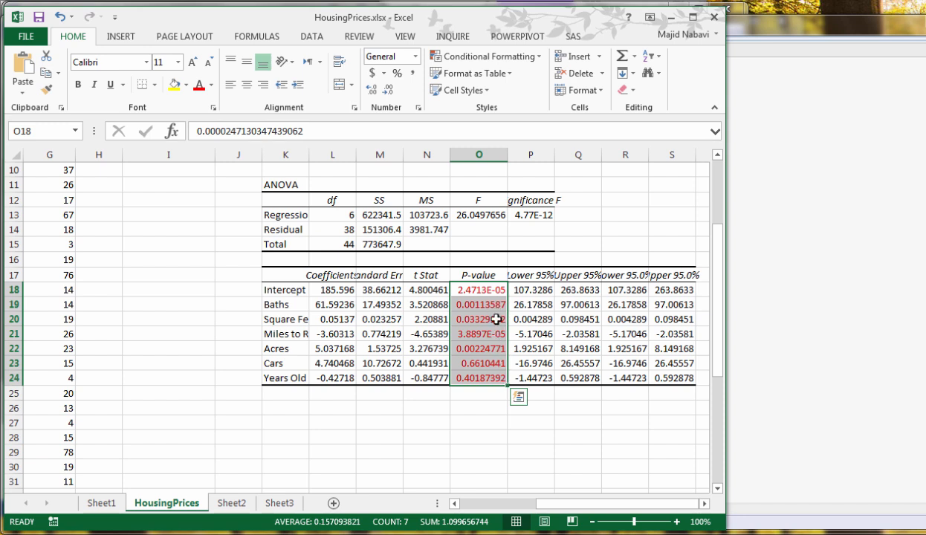
{"action": "left_click", "coordinate": [497, 363]}
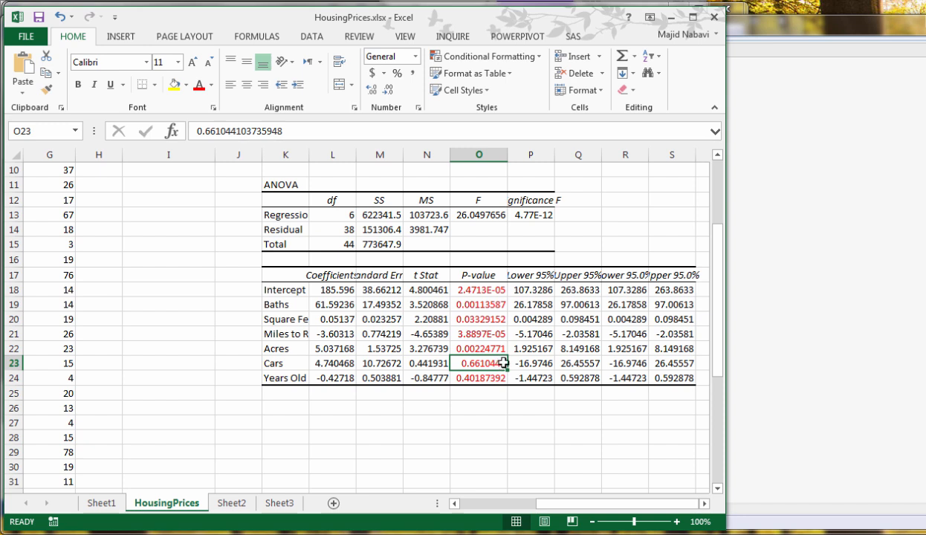
Clear everything in J1:S25, including the regression output and its formatting
{"action": "key", "text": "ctrl+z"}
{"action": "left_click_drag", "start_coordinate": [679, 396], "coordinate": [223, 152]}
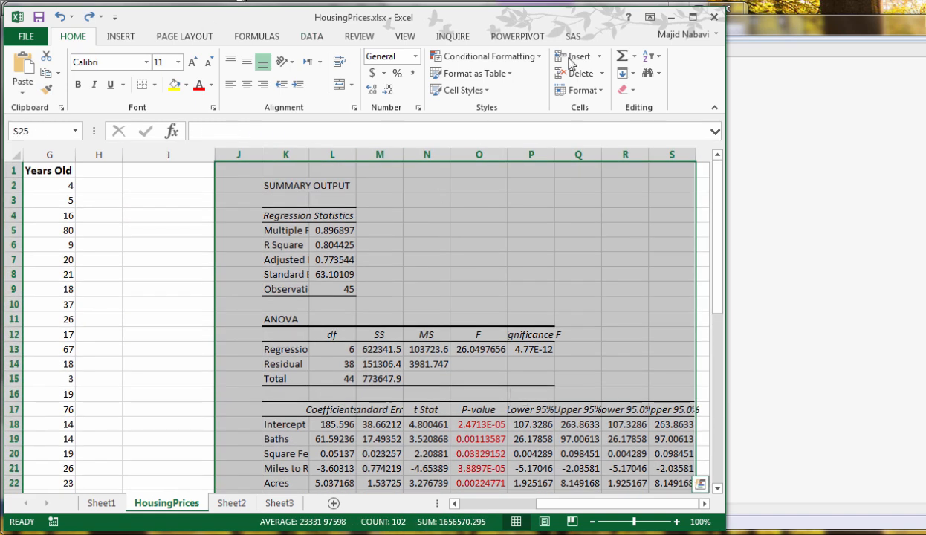
{"action": "left_click", "coordinate": [627, 91]}
{"action": "left_click", "coordinate": [639, 108]}
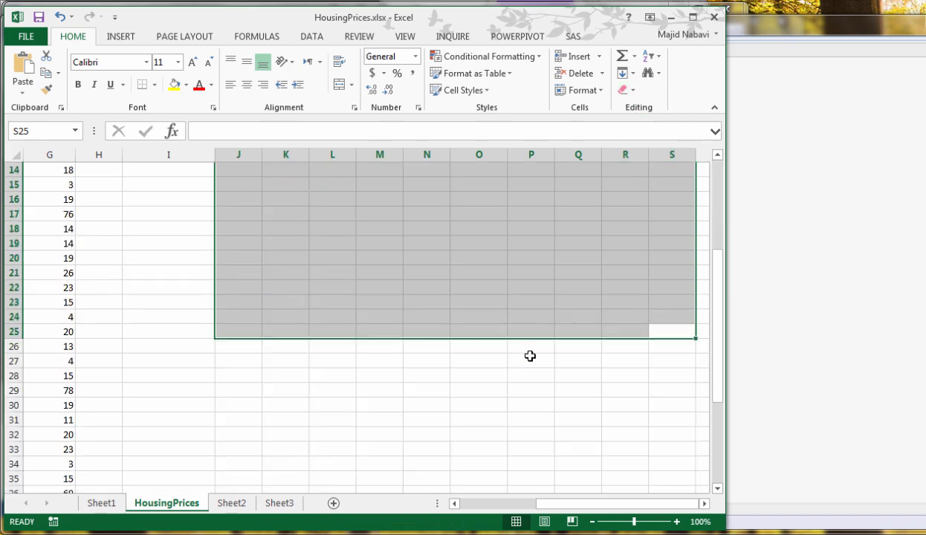
Delete the Cars column from the HousingPrices data
{"action": "left_click_drag", "start_coordinate": [551, 505], "coordinate": [374, 418]}
{"action": "scroll", "coordinate": [368, 413], "scroll_direction": "up", "scroll_amount": 5}
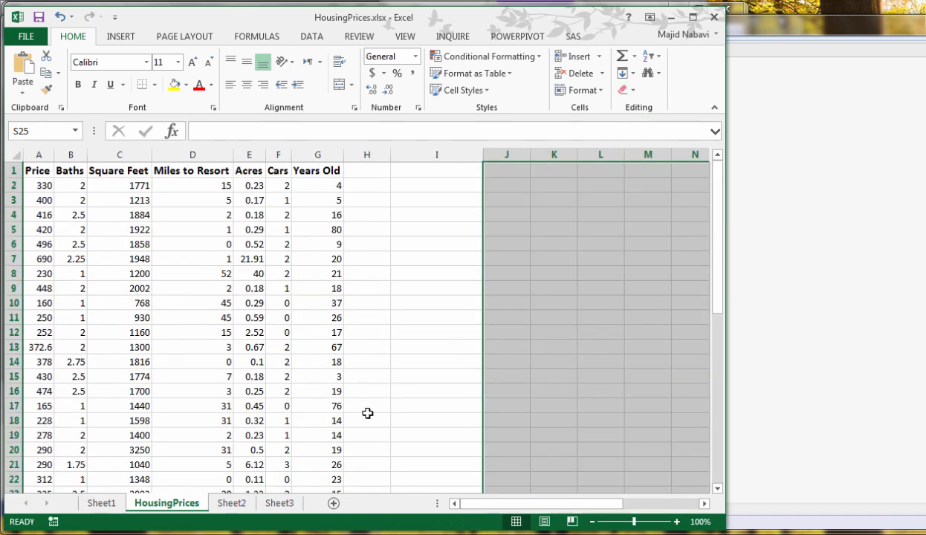
{"action": "left_click", "coordinate": [312, 226]}
{"action": "left_click", "coordinate": [279, 156]}
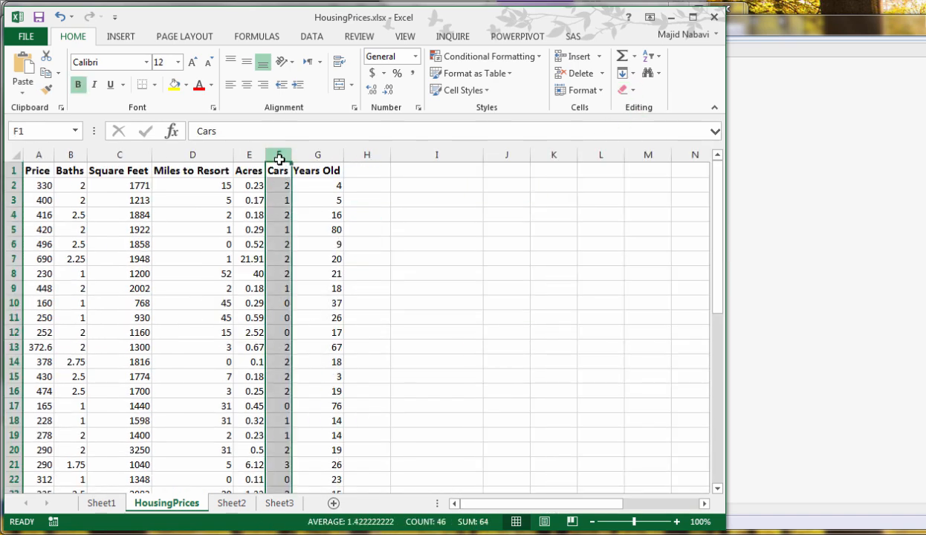
{"action": "right_click", "coordinate": [279, 160]}
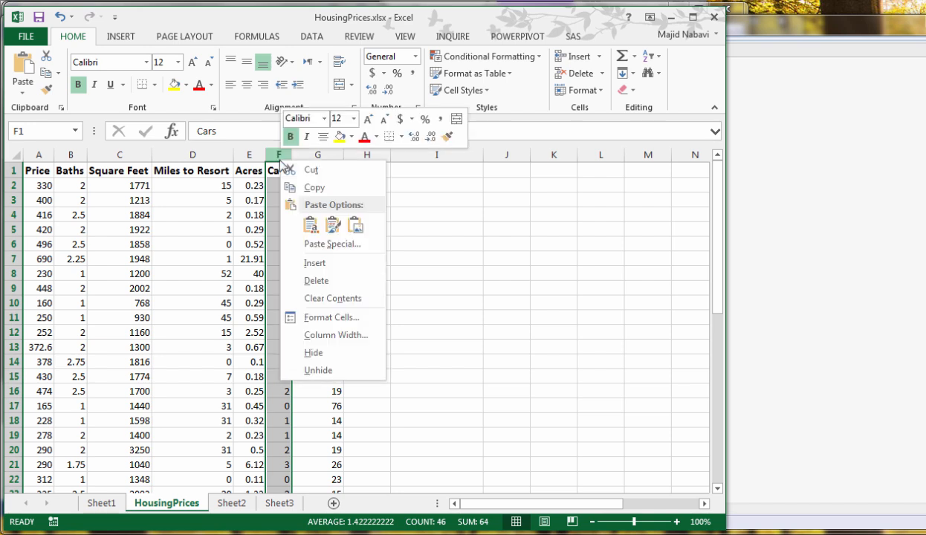
{"action": "left_click", "coordinate": [317, 280]}
{"action": "left_click", "coordinate": [365, 298]}
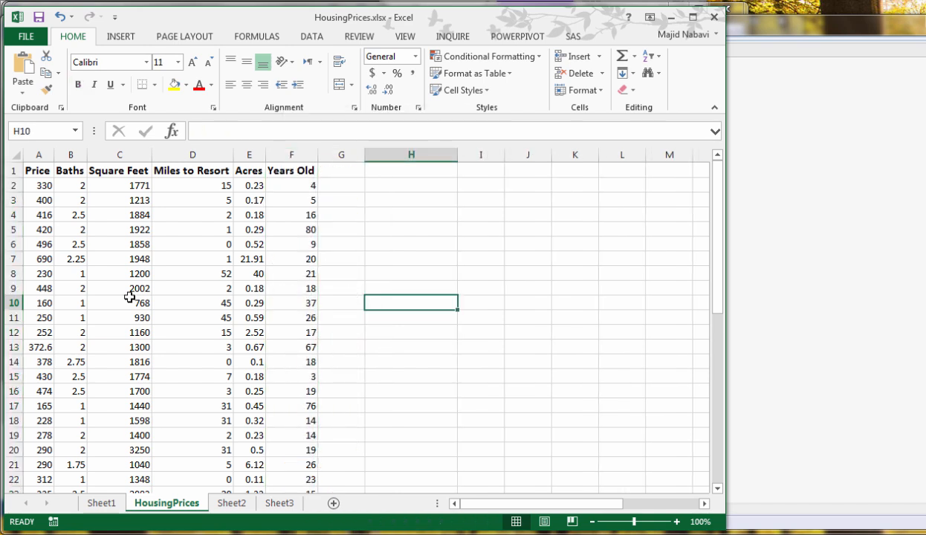
Rerun the Price regression with X range $B$1:$F$46, keeping Y range $A$1:$A$46, labels and output at $K$2
{"action": "left_click", "coordinate": [318, 38]}
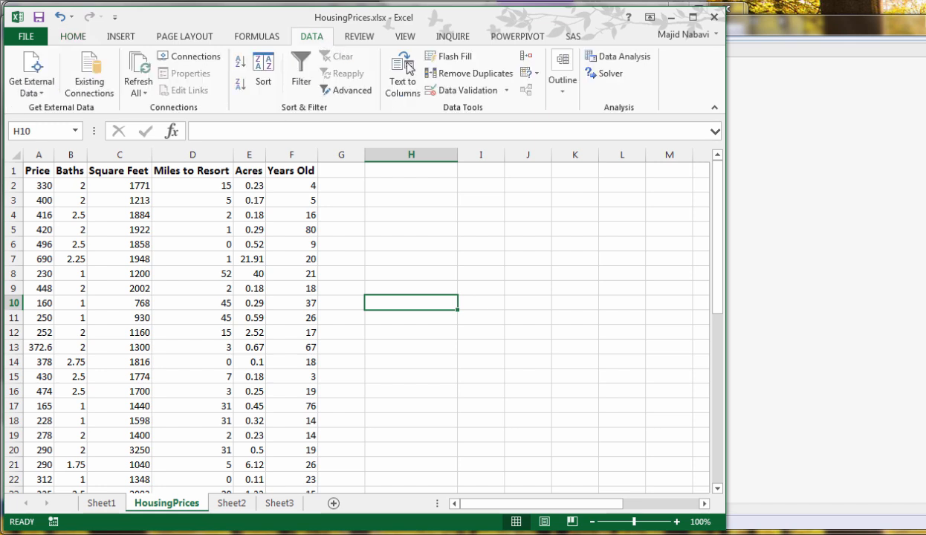
{"action": "left_click", "coordinate": [616, 59]}
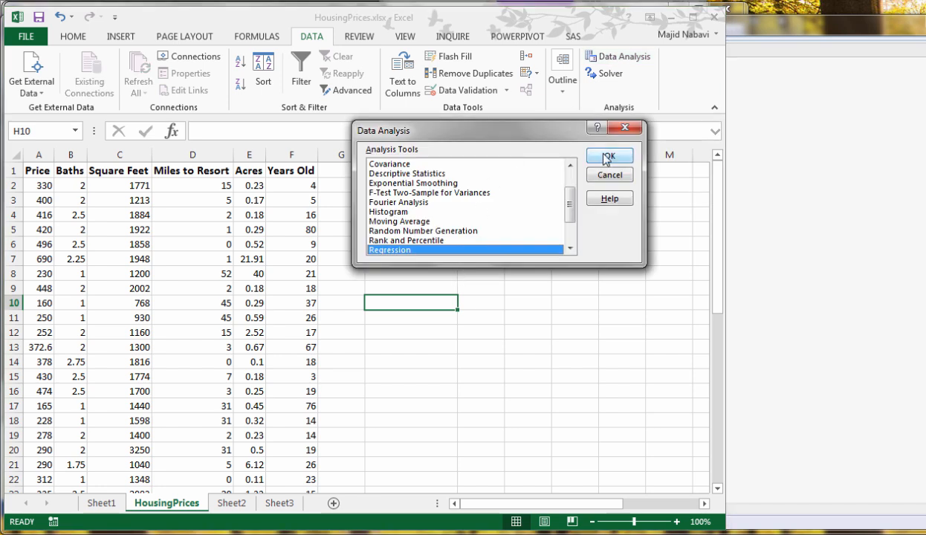
{"action": "left_click", "coordinate": [611, 155]}
{"action": "left_click", "coordinate": [558, 123]}
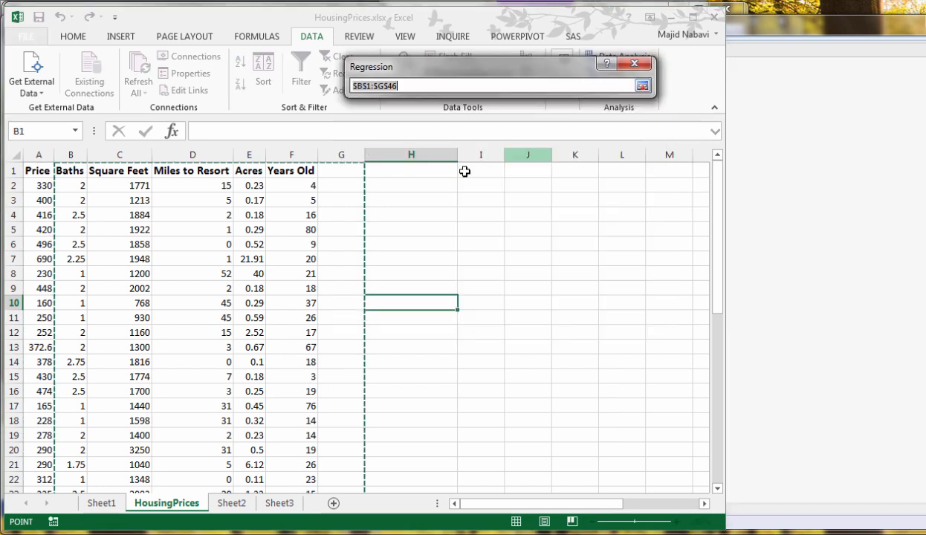
{"action": "left_click_drag", "start_coordinate": [81, 170], "coordinate": [281, 171]}
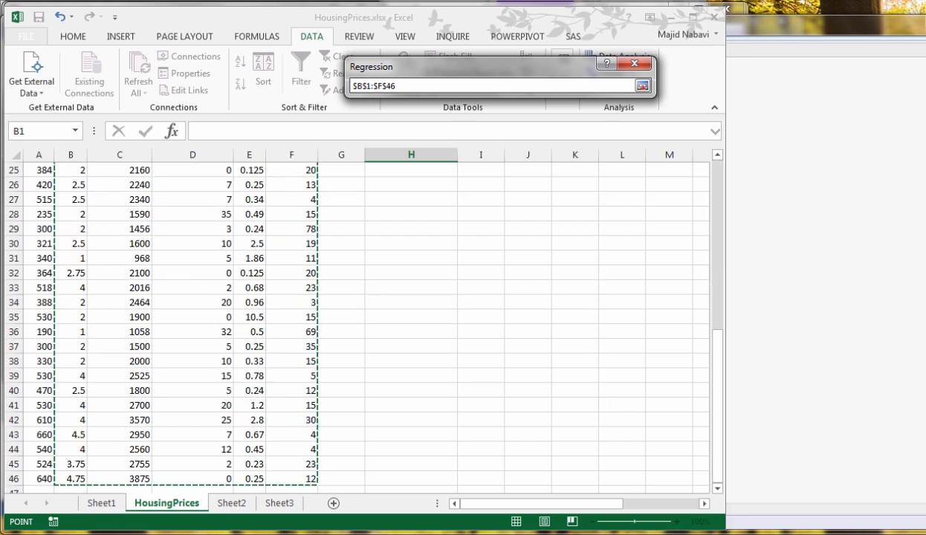
{"action": "left_click", "coordinate": [642, 86]}
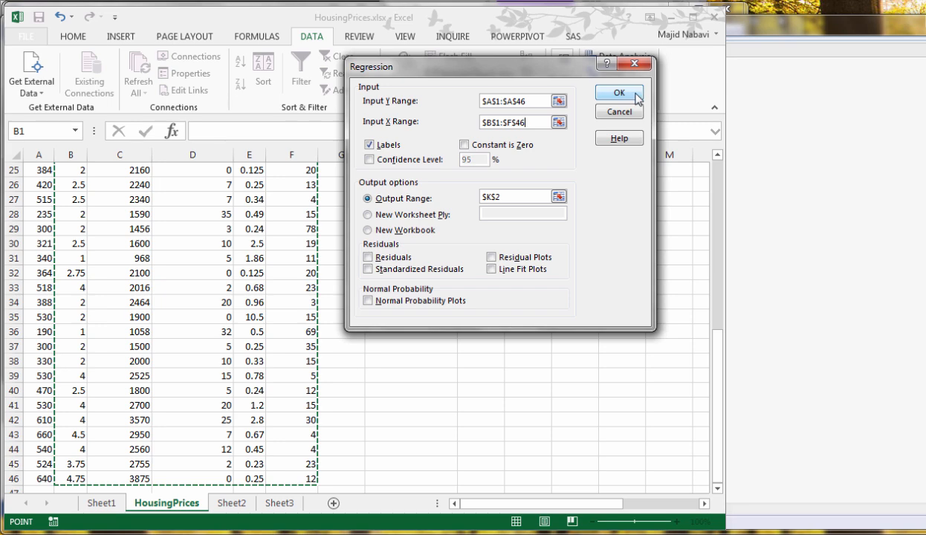
{"action": "left_click", "coordinate": [637, 99]}
Highlight the top 5% of the P-values in O18:O23 with Light Red Fill with Dark Red Text, ending on the Years Old P-value
{"action": "left_click_drag", "start_coordinate": [523, 504], "coordinate": [595, 509]}
{"action": "scroll", "coordinate": [598, 457], "scroll_direction": "up", "scroll_amount": 8}
{"action": "scroll", "coordinate": [605, 442], "scroll_direction": "down", "scroll_amount": 2}
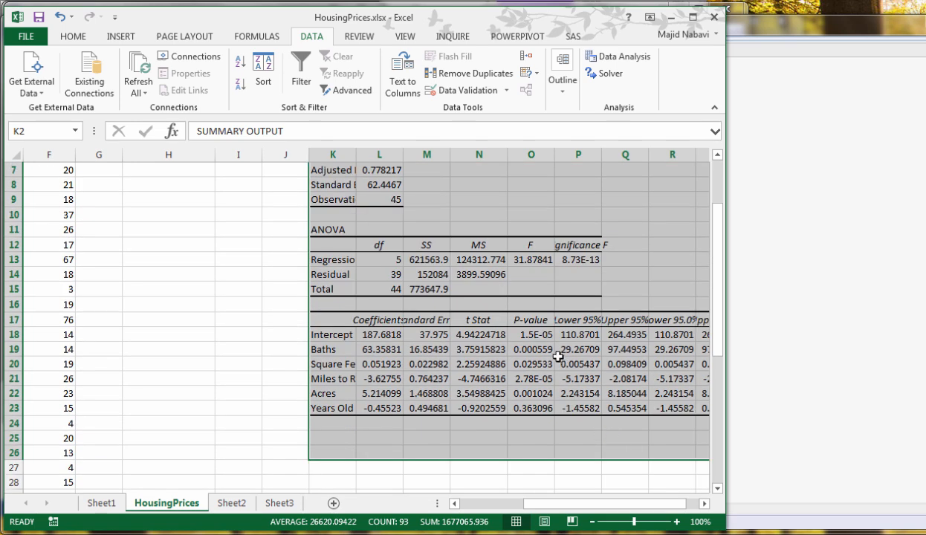
{"action": "left_click_drag", "start_coordinate": [531, 336], "coordinate": [533, 407]}
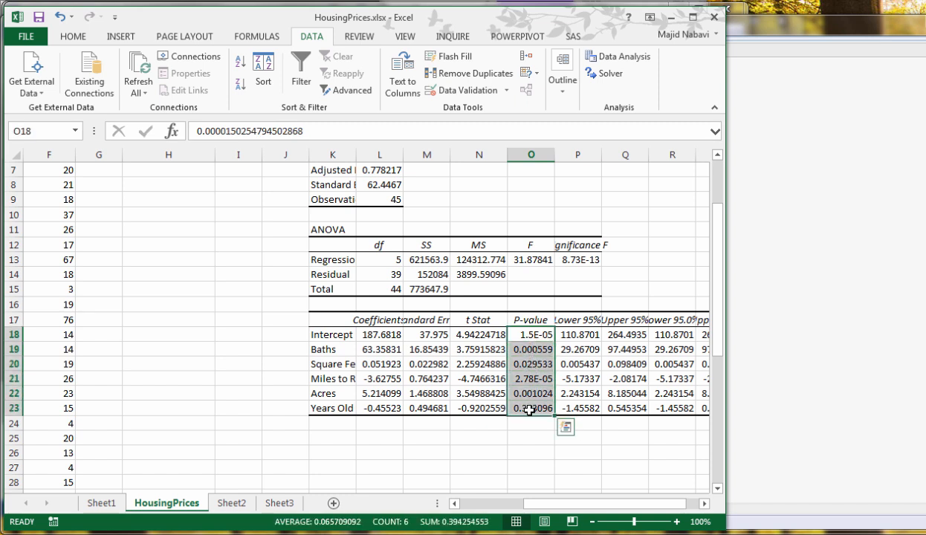
{"action": "left_click", "coordinate": [78, 39]}
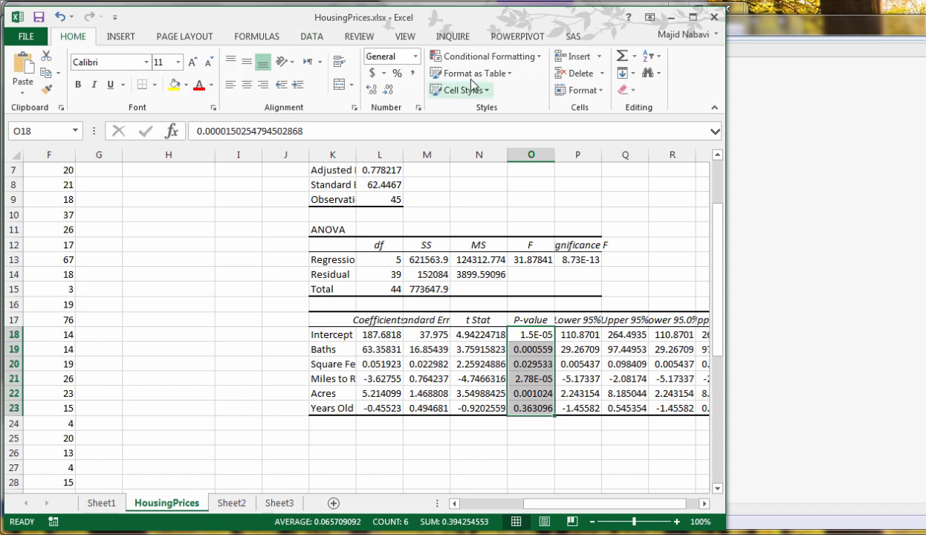
{"action": "left_click", "coordinate": [485, 58]}
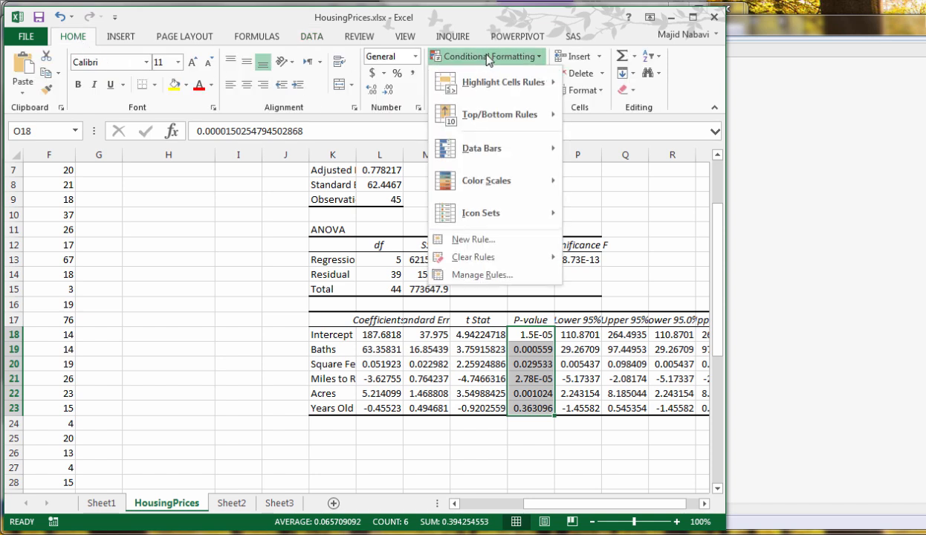
{"action": "mouse_move", "coordinate": [490, 118]}
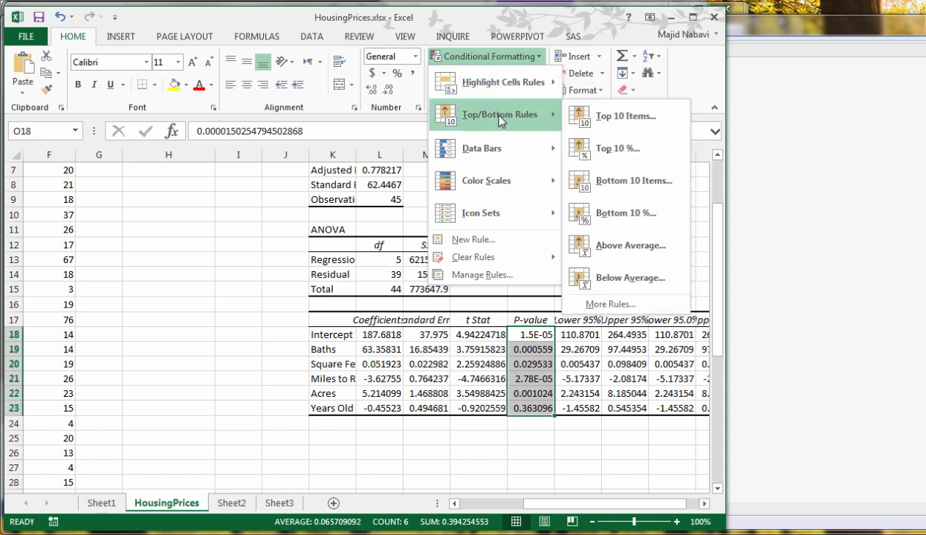
{"action": "left_click", "coordinate": [607, 148]}
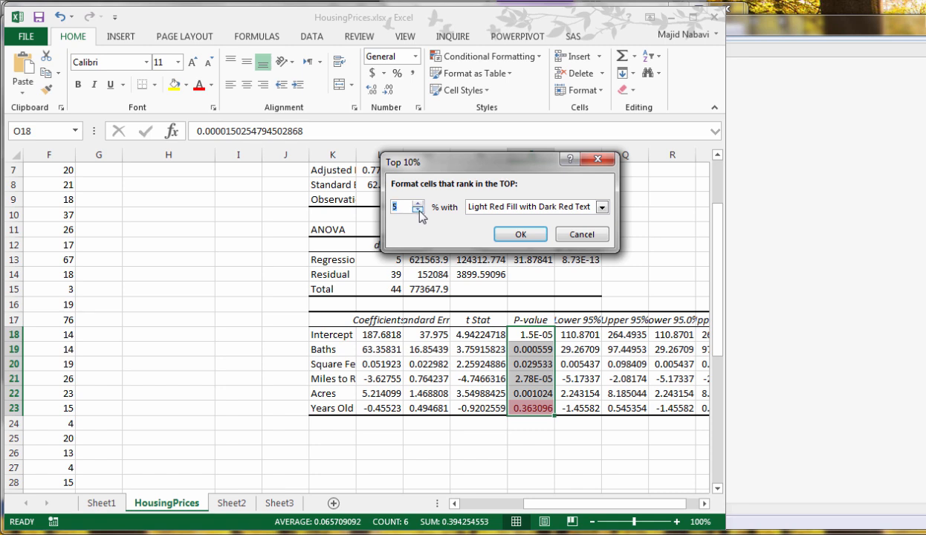
{"action": "left_click", "coordinate": [521, 234]}
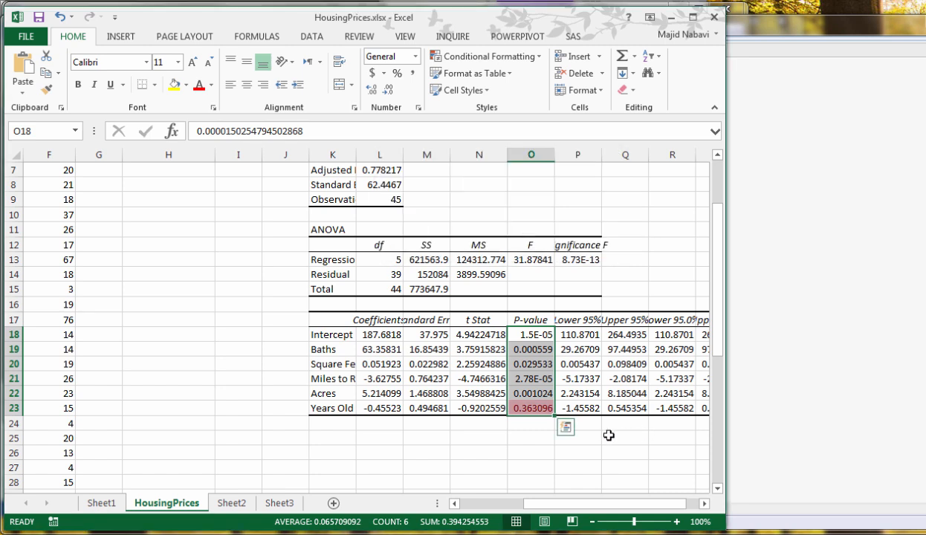
{"action": "left_click", "coordinate": [531, 408]}
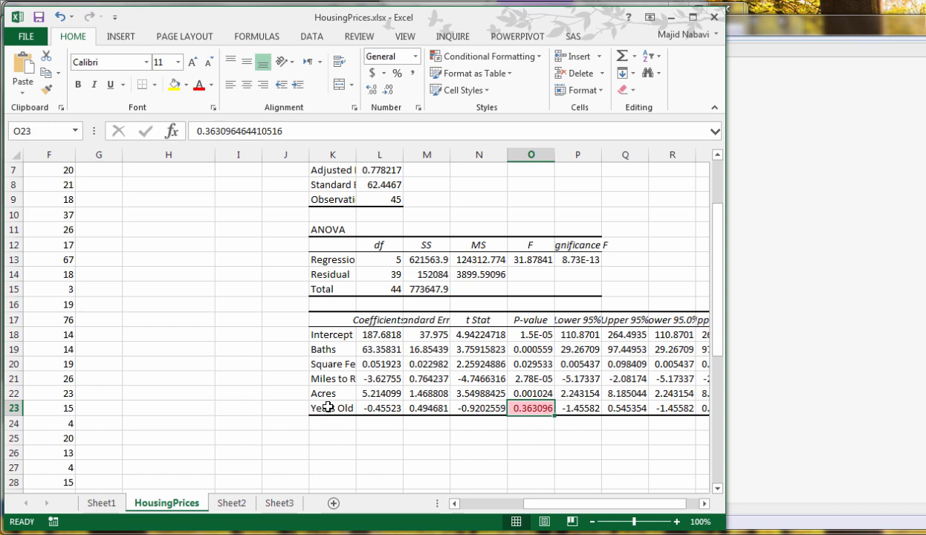
Clear everything in K1:S24, including the regression output and its formatting
{"action": "left_click_drag", "start_coordinate": [634, 504], "coordinate": [647, 505]}
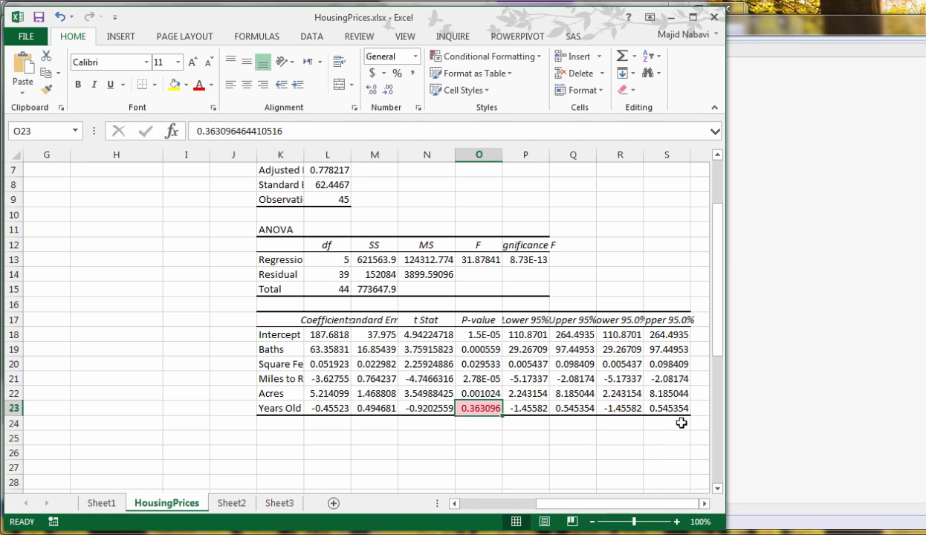
{"action": "left_click_drag", "start_coordinate": [683, 427], "coordinate": [595, 89]}
{"action": "left_click", "coordinate": [624, 90]}
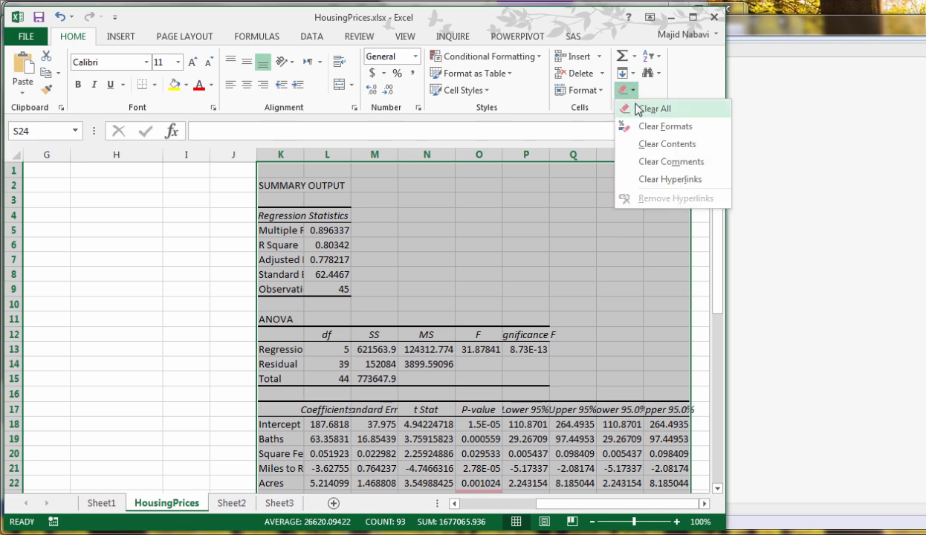
{"action": "left_click", "coordinate": [650, 108]}
Remove the Years Old data from column F of the HousingPrices sheet
{"action": "left_click_drag", "start_coordinate": [539, 510], "coordinate": [524, 505]}
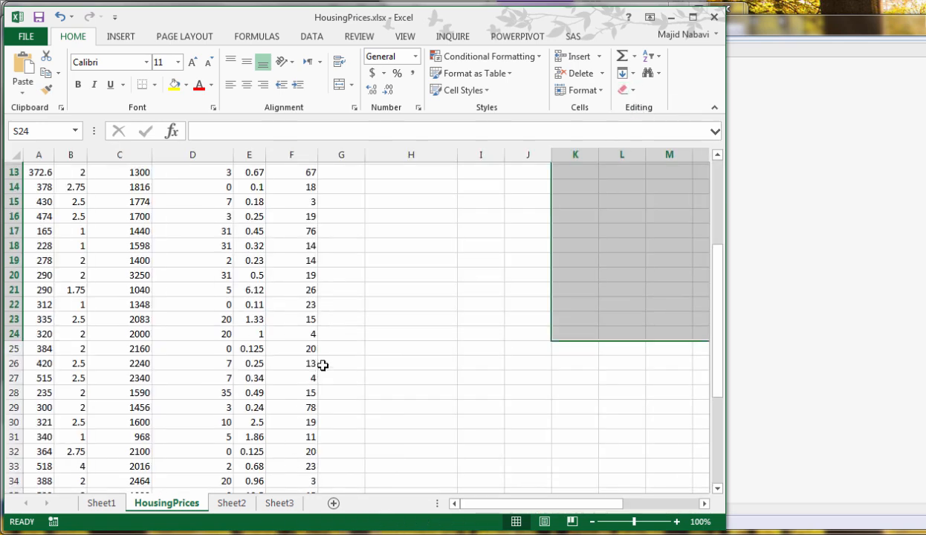
{"action": "scroll", "coordinate": [315, 357], "scroll_direction": "up", "scroll_amount": 4}
{"action": "left_click", "coordinate": [420, 216]}
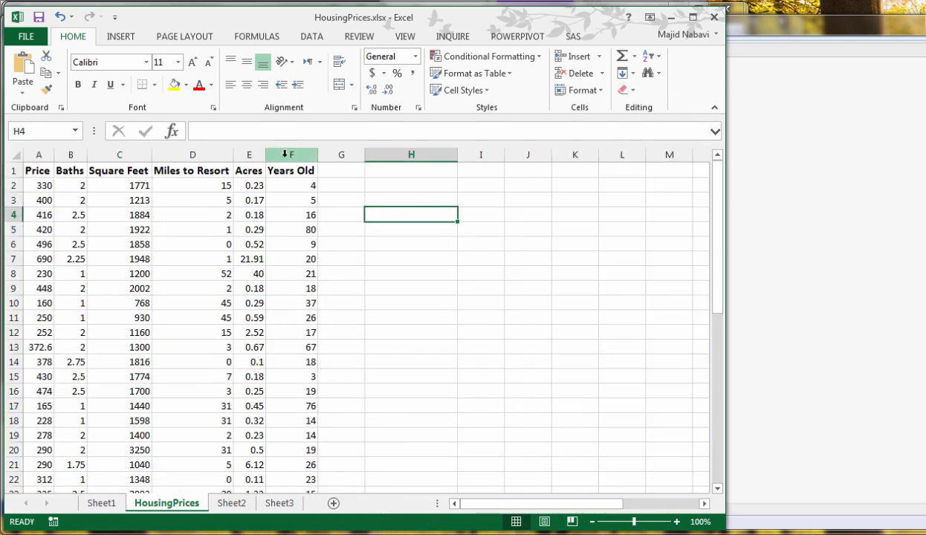
{"action": "left_click", "coordinate": [284, 155]}
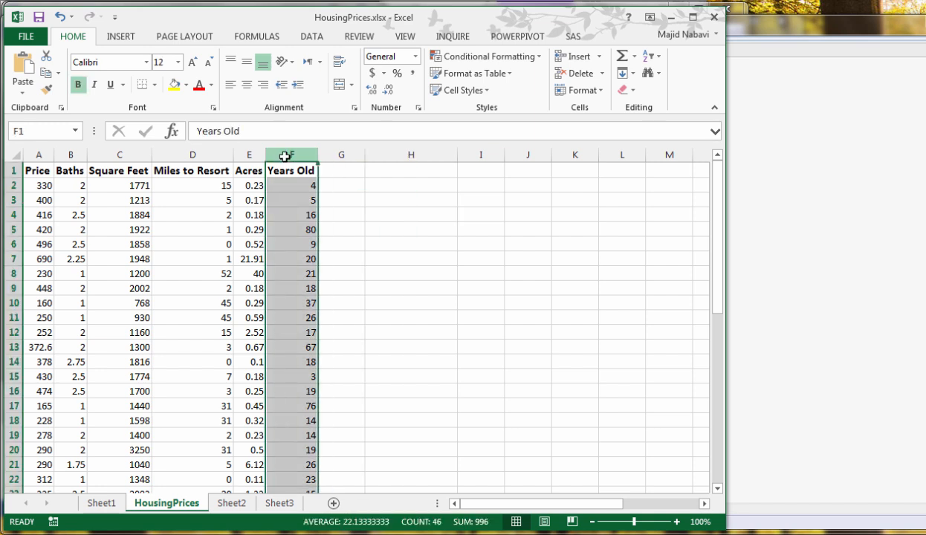
{"action": "key", "text": "Delete"}
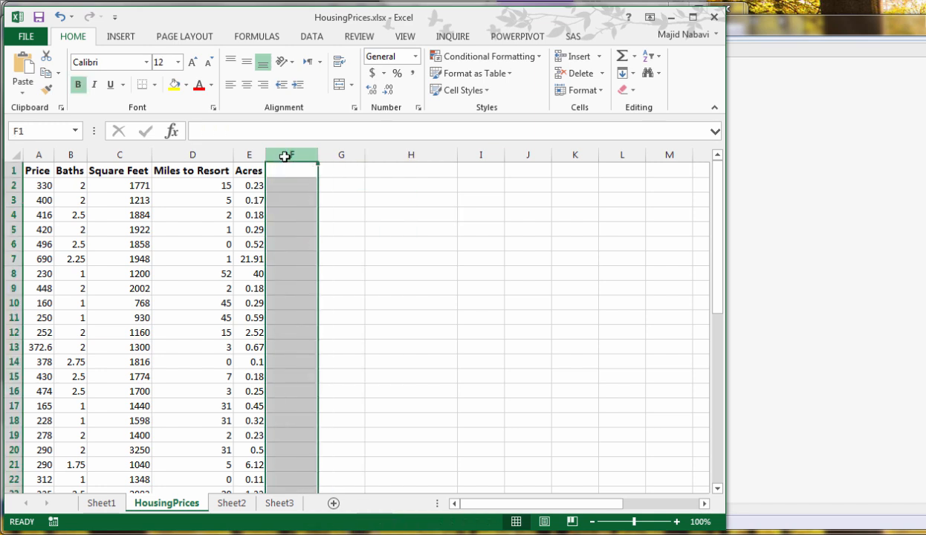
{"action": "left_click", "coordinate": [220, 186]}
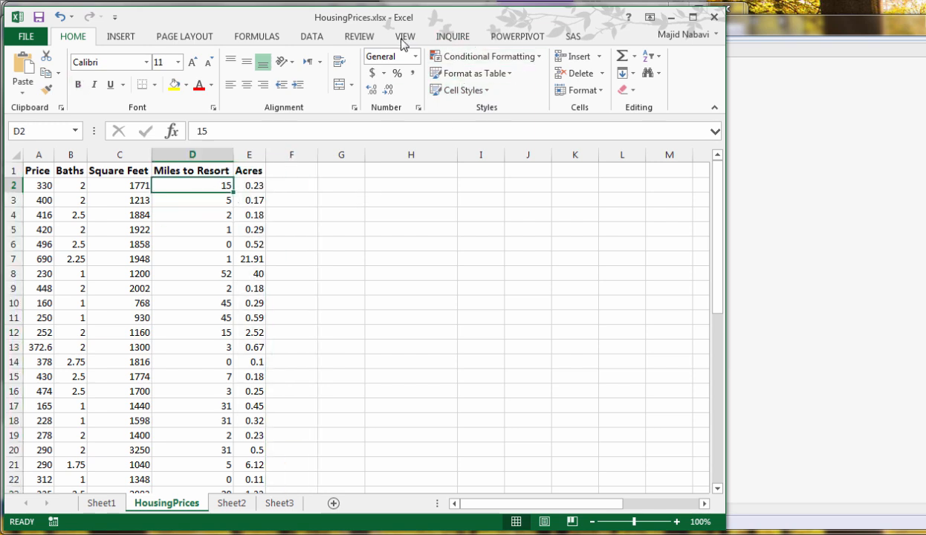
Rerun the Price regression with X range $B$1:$E$46, keeping Y range $A$1:$A$46, labels and output at $K$2
{"action": "left_click", "coordinate": [312, 37]}
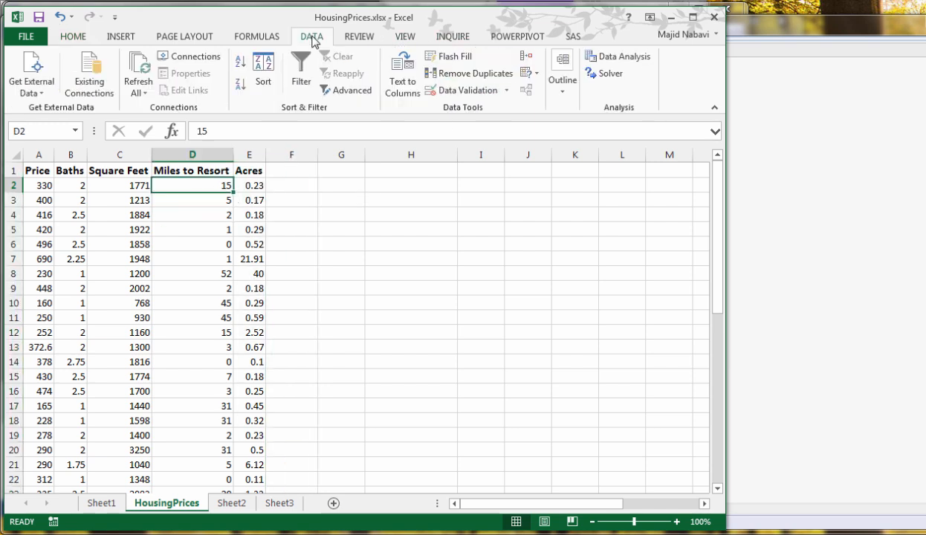
{"action": "left_click", "coordinate": [613, 56]}
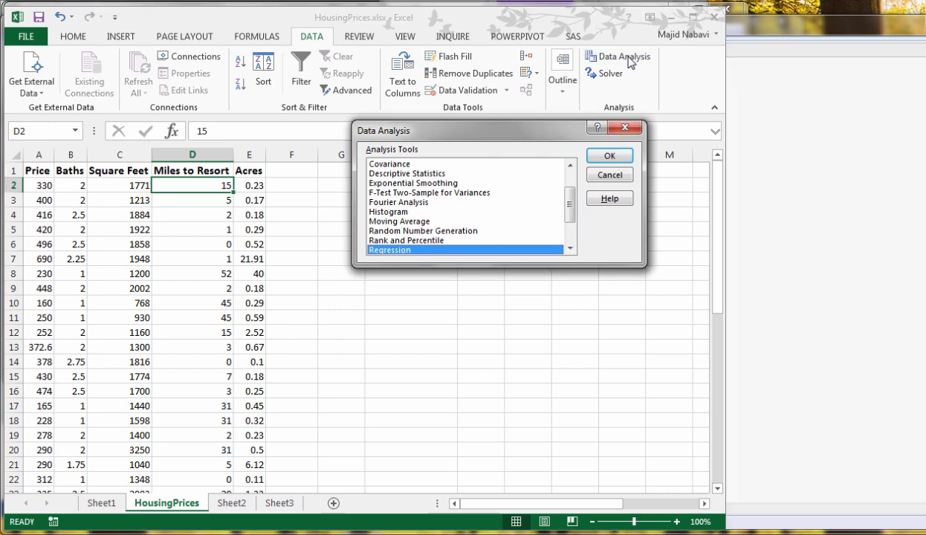
{"action": "left_click", "coordinate": [610, 157]}
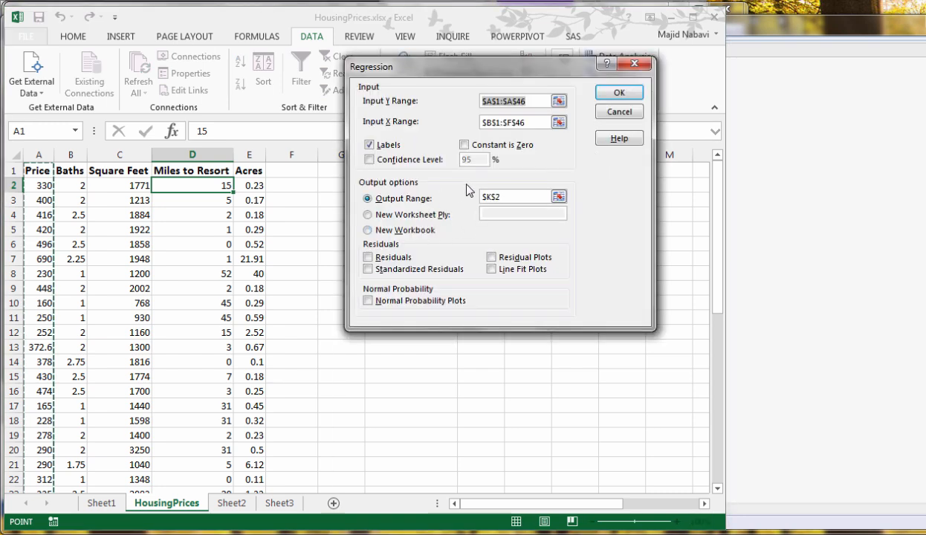
{"action": "left_click", "coordinate": [559, 122]}
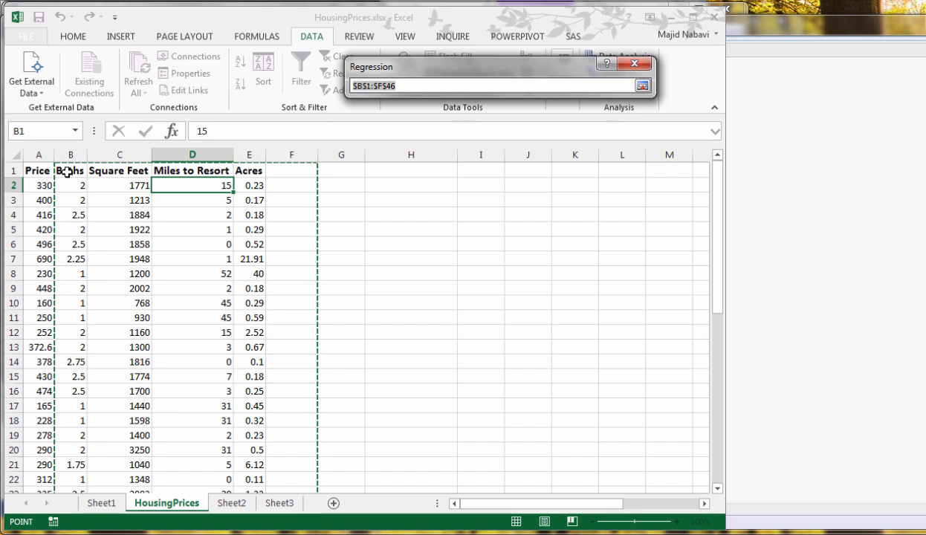
{"action": "left_click_drag", "start_coordinate": [75, 170], "coordinate": [238, 171]}
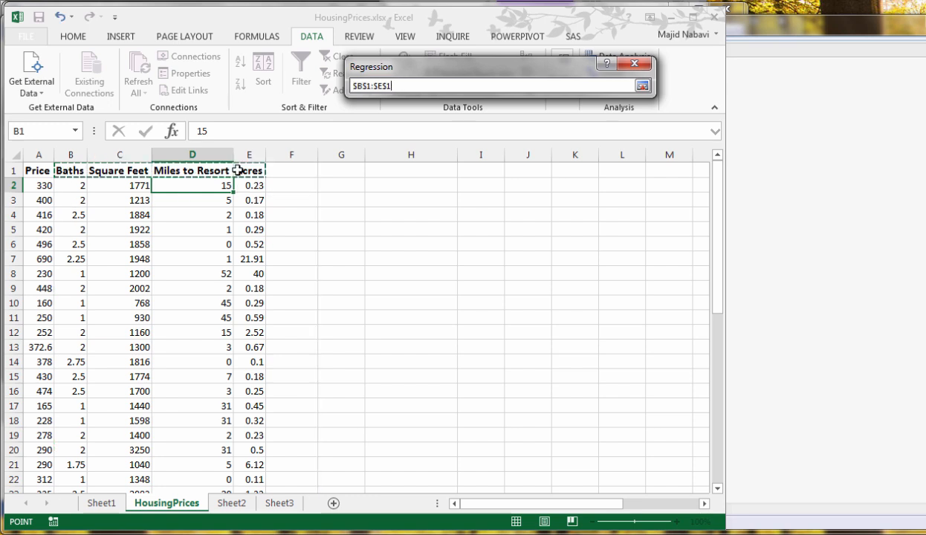
{"action": "key", "text": "ctrl+shift+Down"}
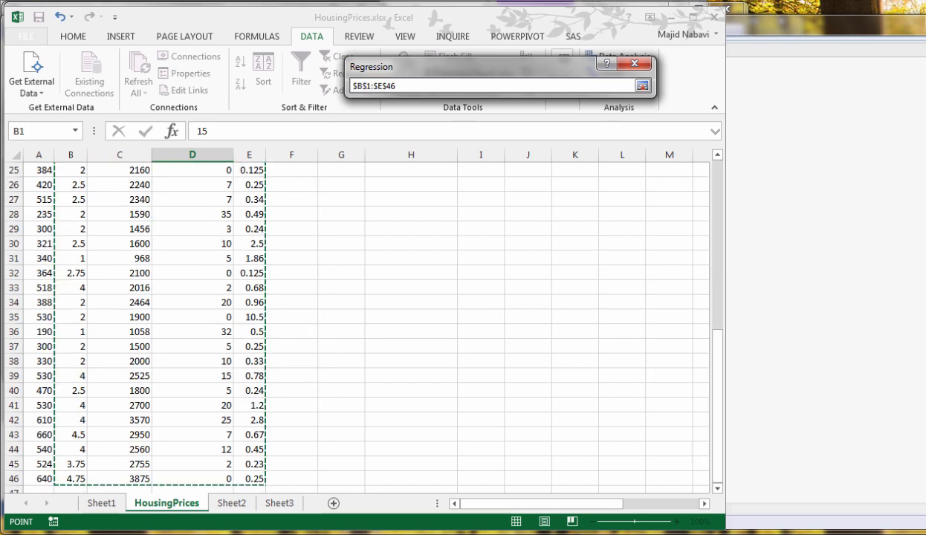
{"action": "left_click", "coordinate": [642, 85]}
{"action": "left_click", "coordinate": [620, 94]}
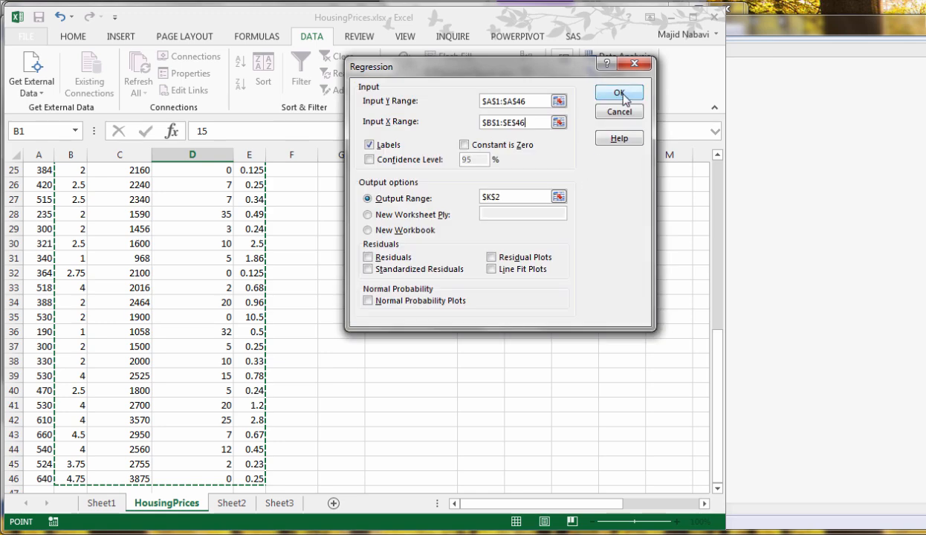
Apply a top-percentage rule with Light Red Fill with Dark Red Text to the P-values in O18:O22, ending on the Square Feet P-value
{"action": "left_click_drag", "start_coordinate": [533, 505], "coordinate": [616, 504]}
{"action": "scroll", "coordinate": [587, 440], "scroll_direction": "up", "scroll_amount": 6}
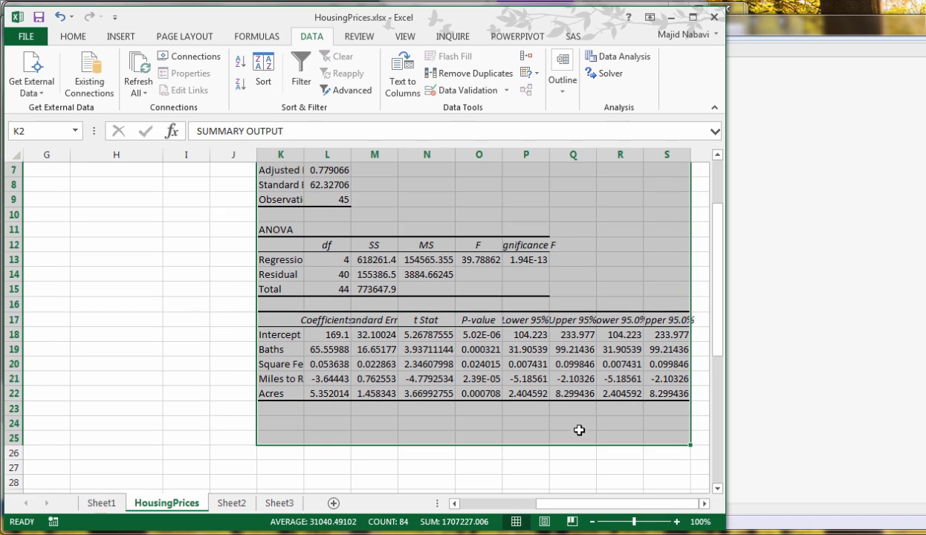
{"action": "left_click", "coordinate": [573, 422]}
{"action": "left_click", "coordinate": [492, 335]}
{"action": "left_click_drag", "start_coordinate": [492, 335], "coordinate": [483, 394]}
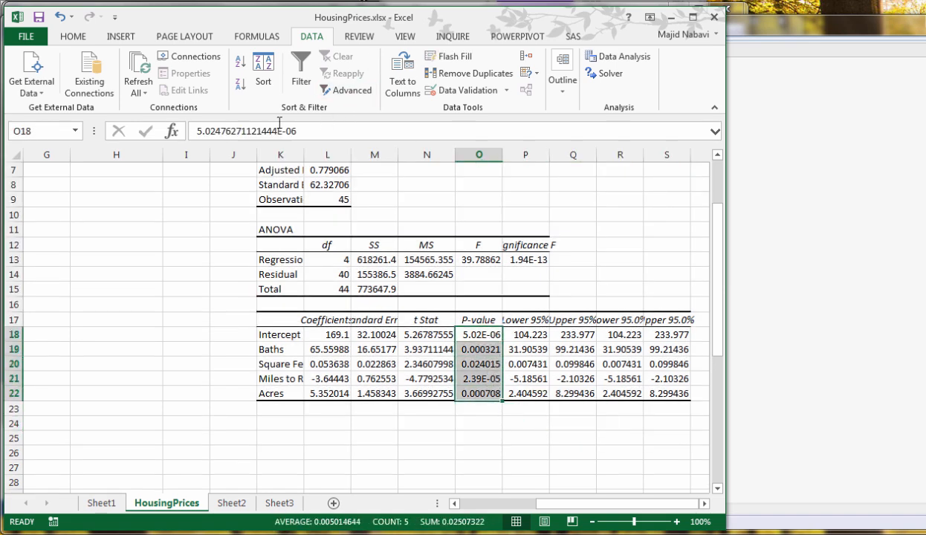
{"action": "left_click", "coordinate": [83, 39]}
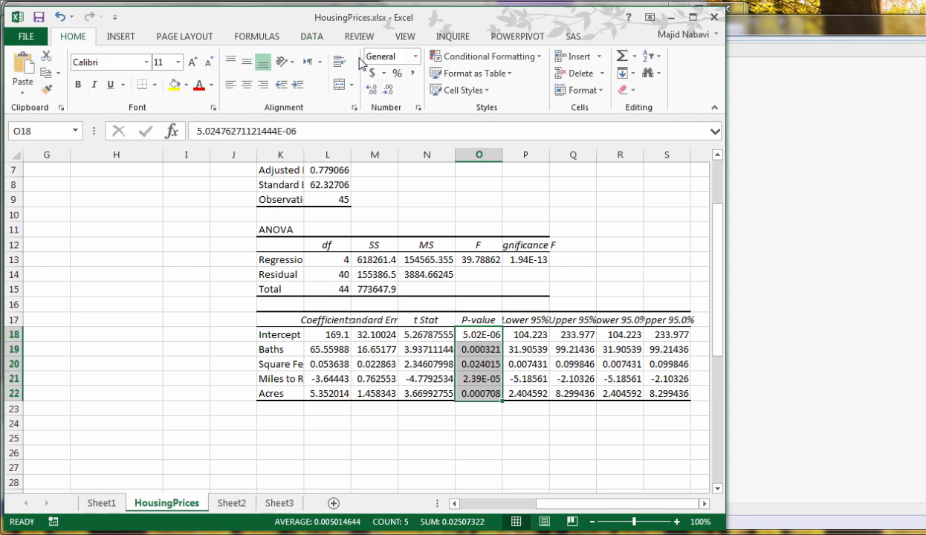
{"action": "left_click", "coordinate": [505, 63]}
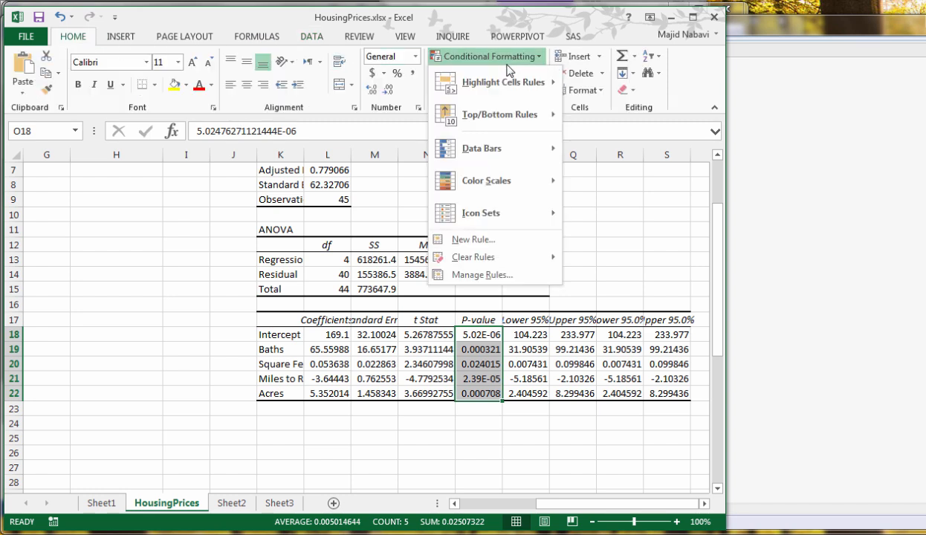
{"action": "mouse_move", "coordinate": [516, 116]}
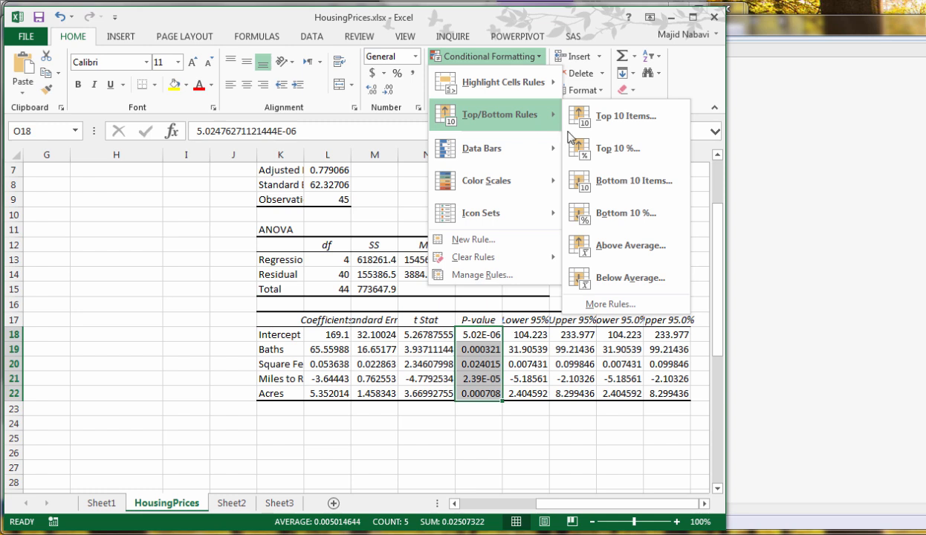
{"action": "left_click", "coordinate": [615, 148]}
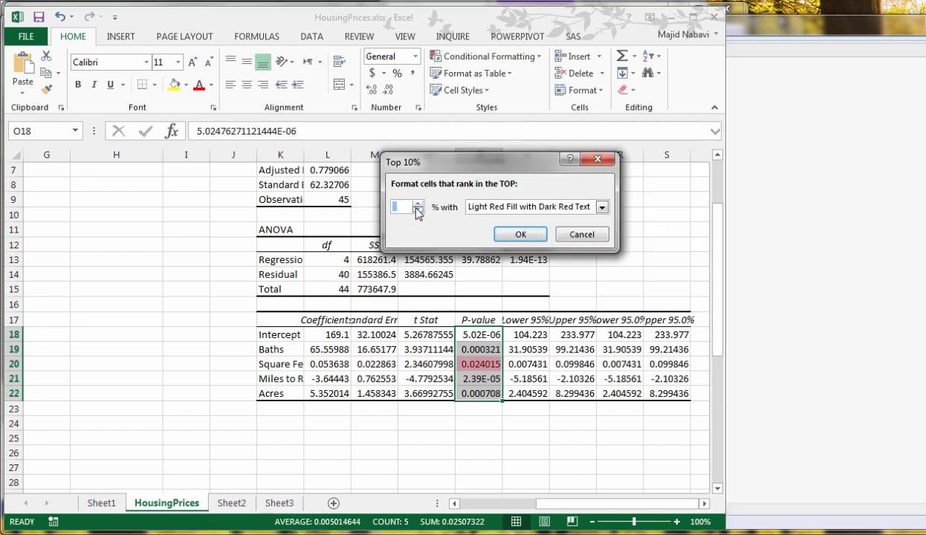
{"action": "left_click", "coordinate": [504, 234]}
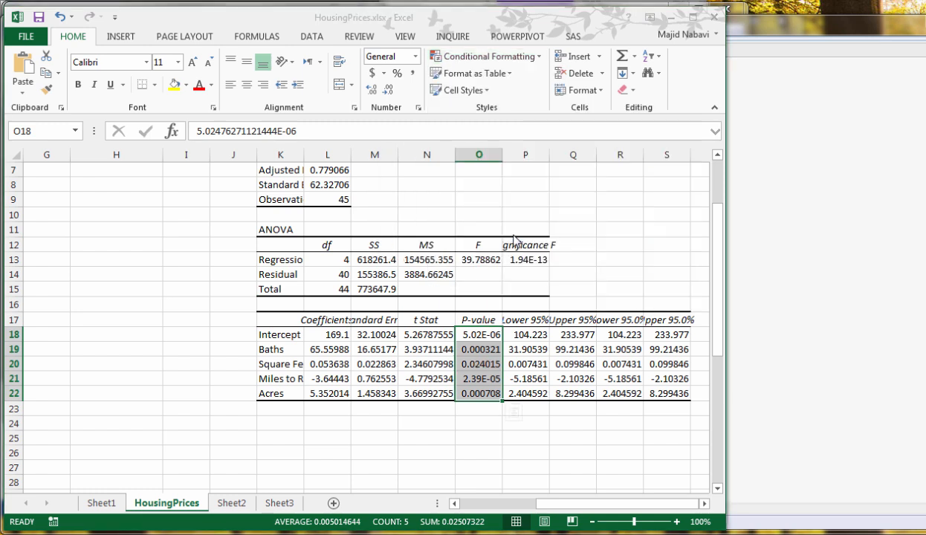
{"action": "left_click", "coordinate": [479, 421]}
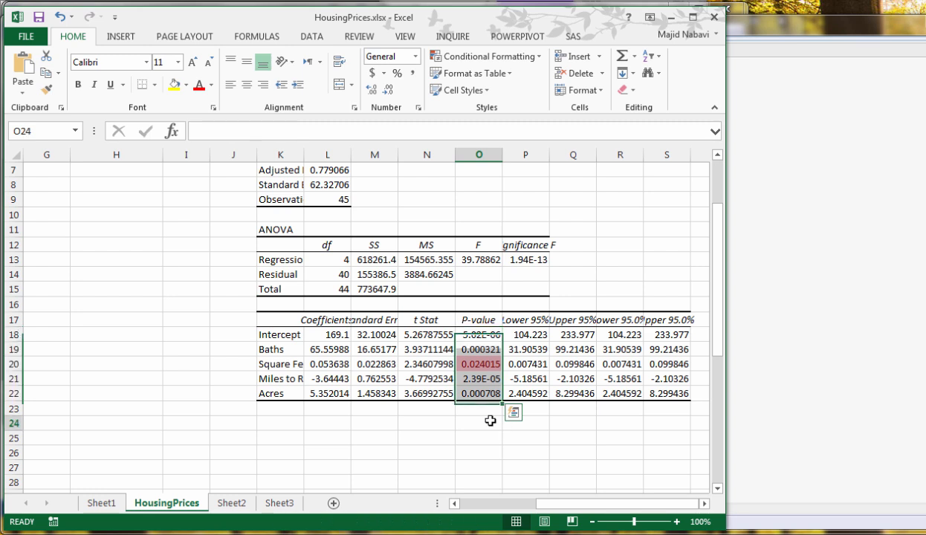
{"action": "left_click", "coordinate": [490, 363]}
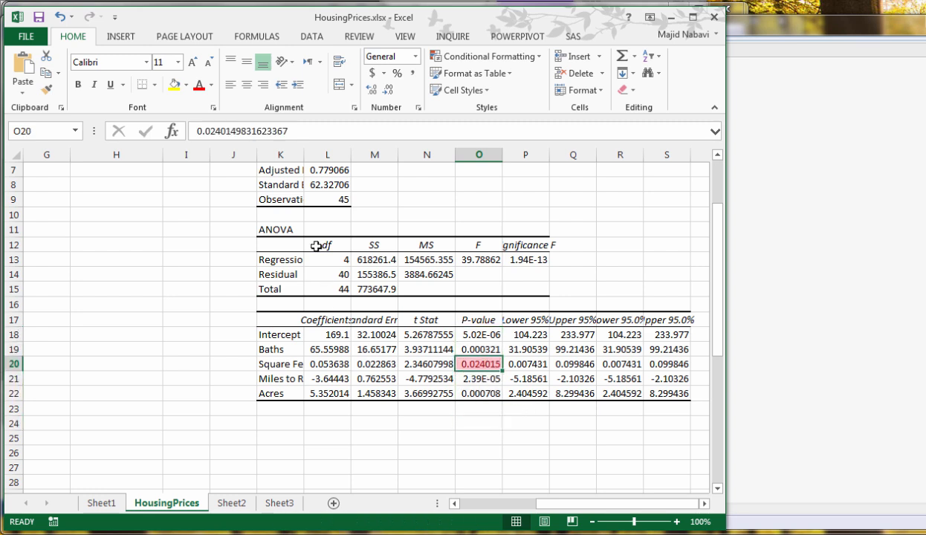
Widen column K to fit its labels and color the regression coefficients in L18:L22 red
{"action": "double_click", "coordinate": [304, 151]}
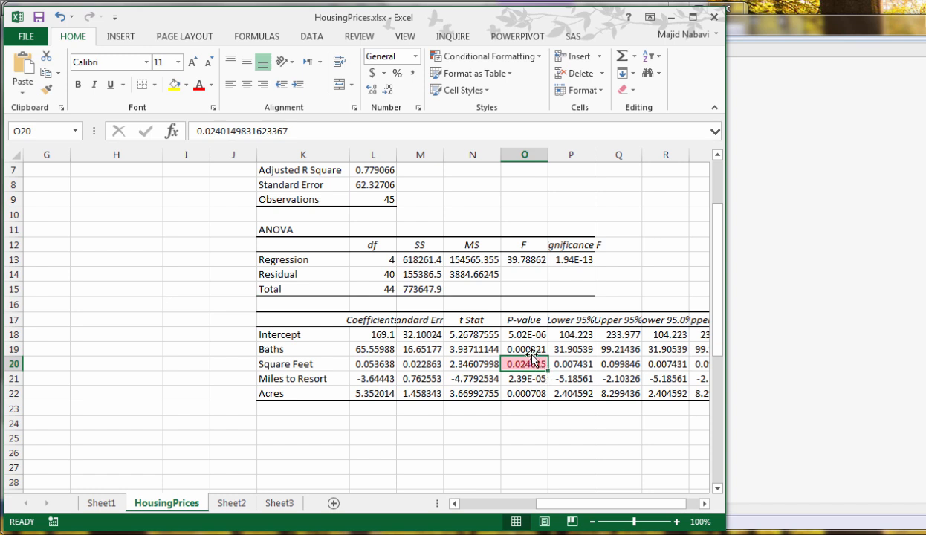
{"action": "left_click", "coordinate": [533, 349]}
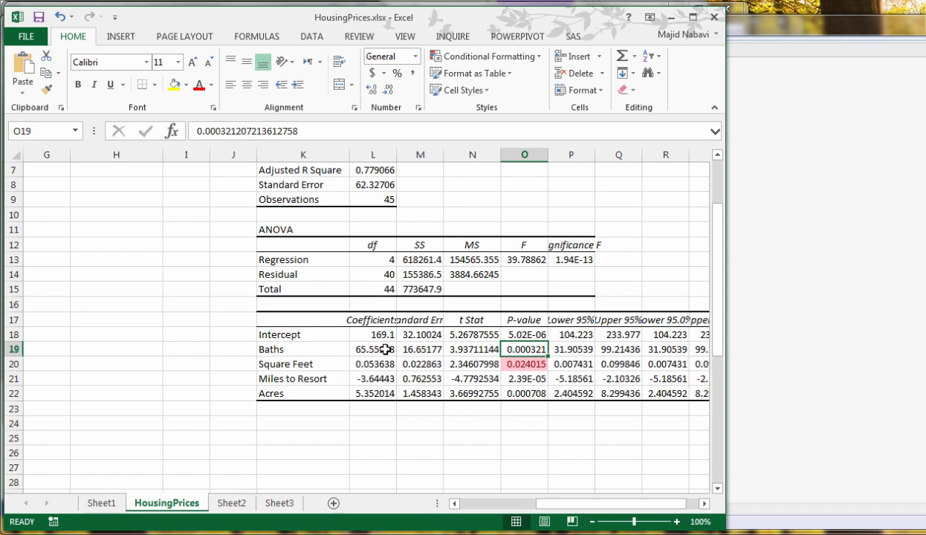
{"action": "left_click_drag", "start_coordinate": [382, 337], "coordinate": [375, 393]}
{"action": "left_click", "coordinate": [198, 84]}
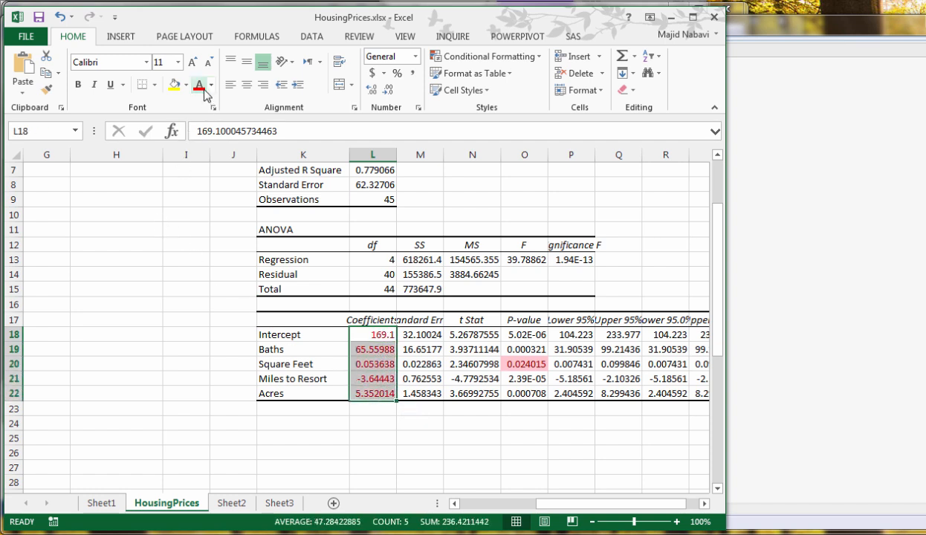
{"action": "left_click", "coordinate": [378, 422]}
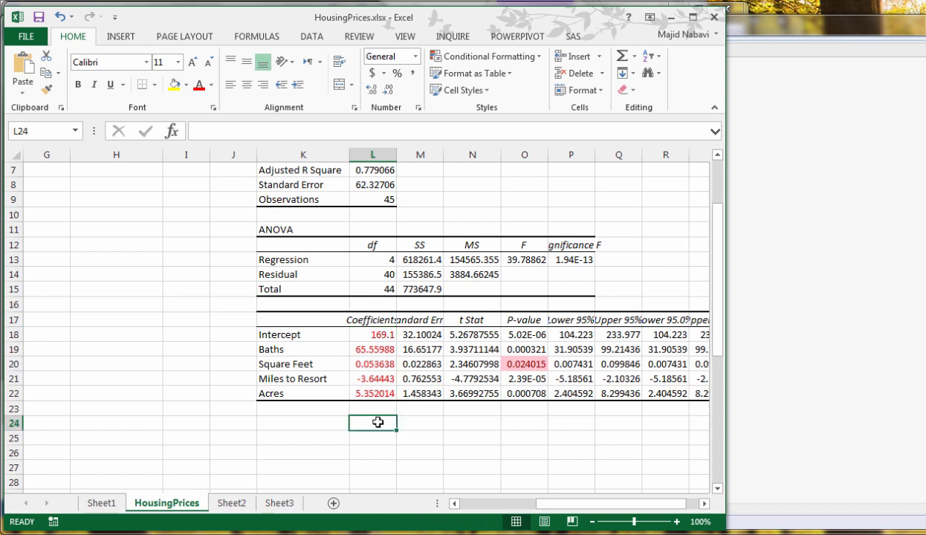